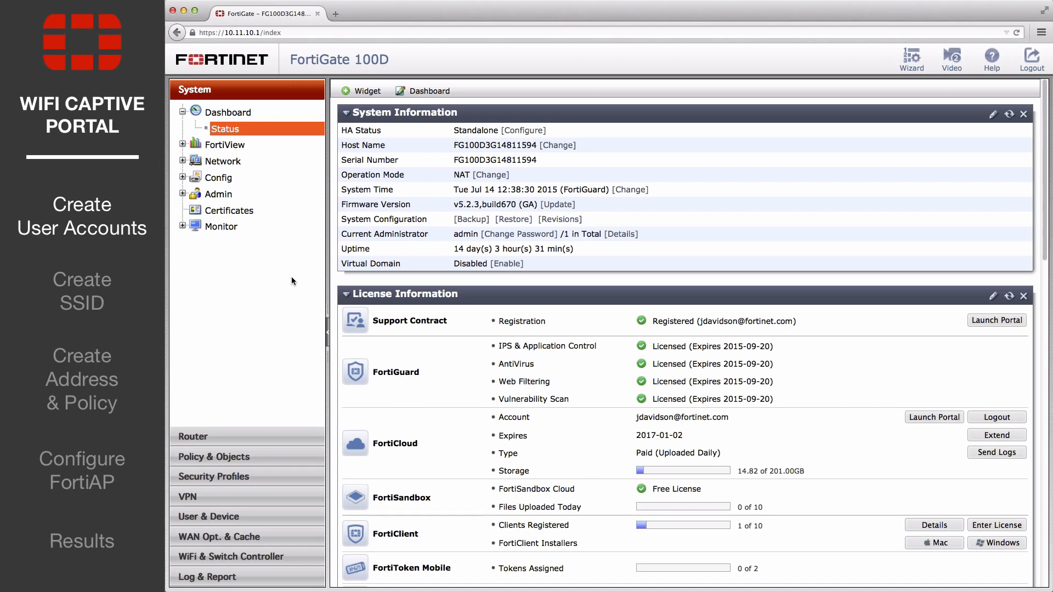
- Create a local user with the user name bwayne and enter the account password, leaving the contact and extra info at their defaults
left_click(226, 519)
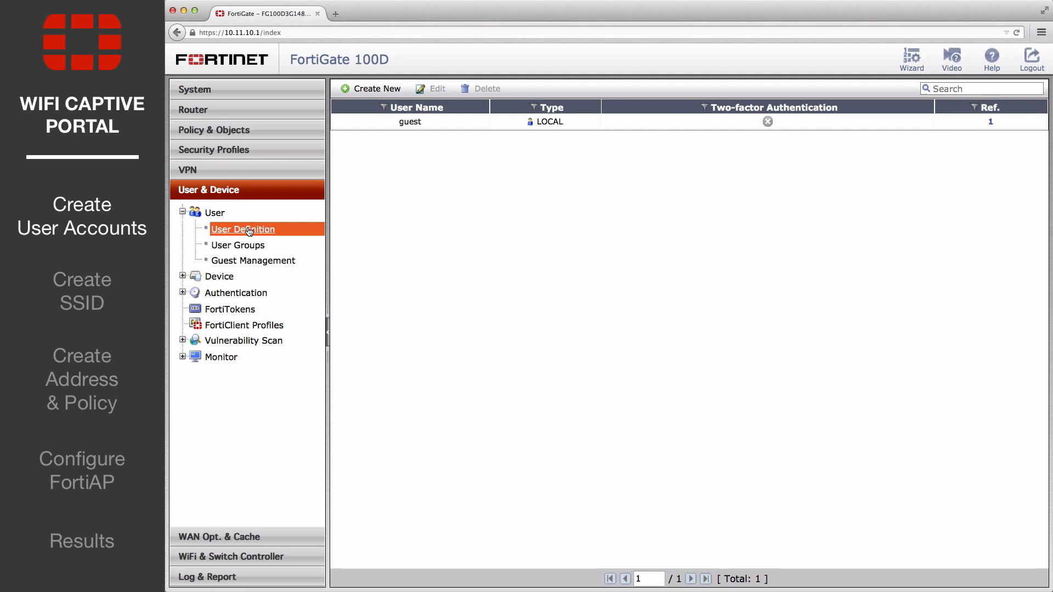
left_click(378, 89)
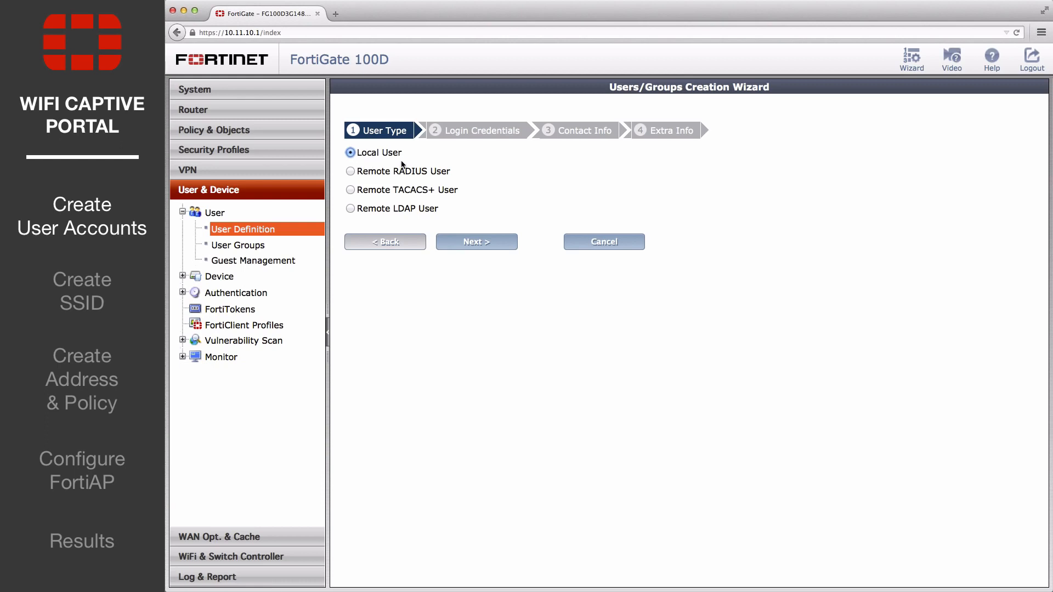
left_click(468, 244)
type("bwayne")
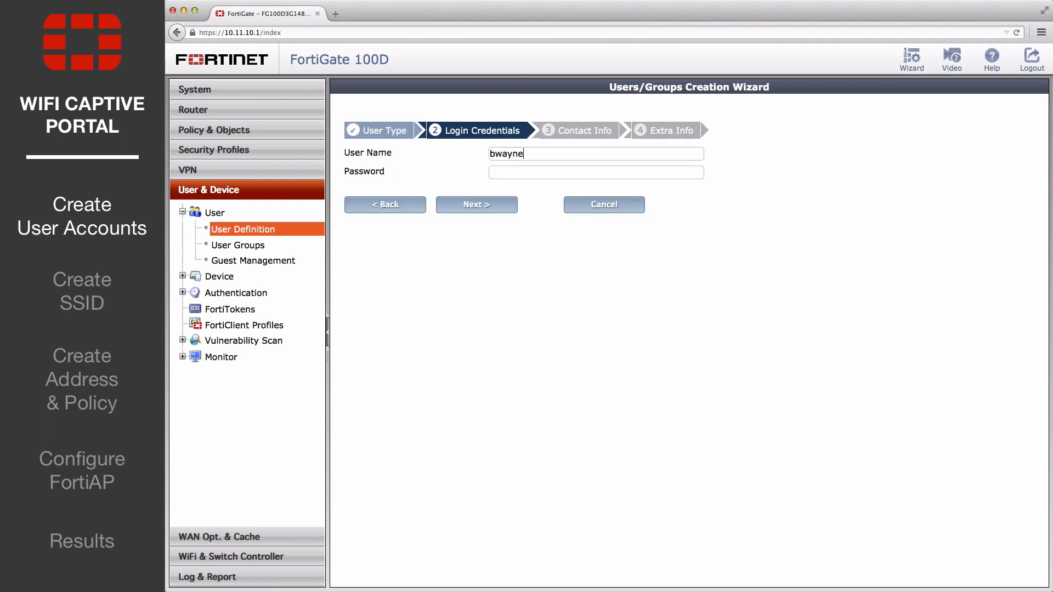
type("fortinet")
left_click(495, 208)
left_click(495, 206)
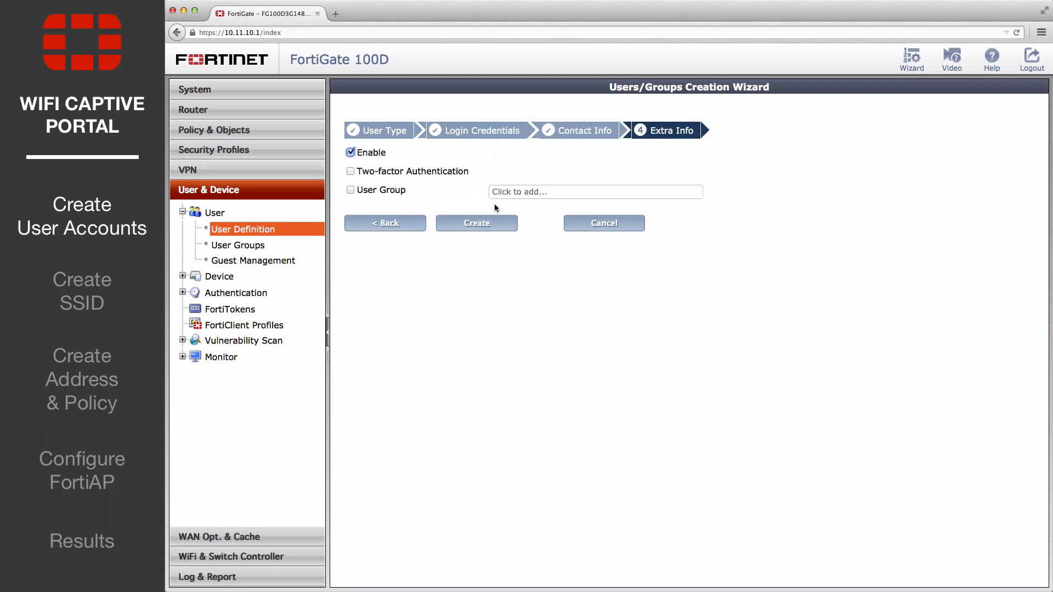
left_click(476, 221)
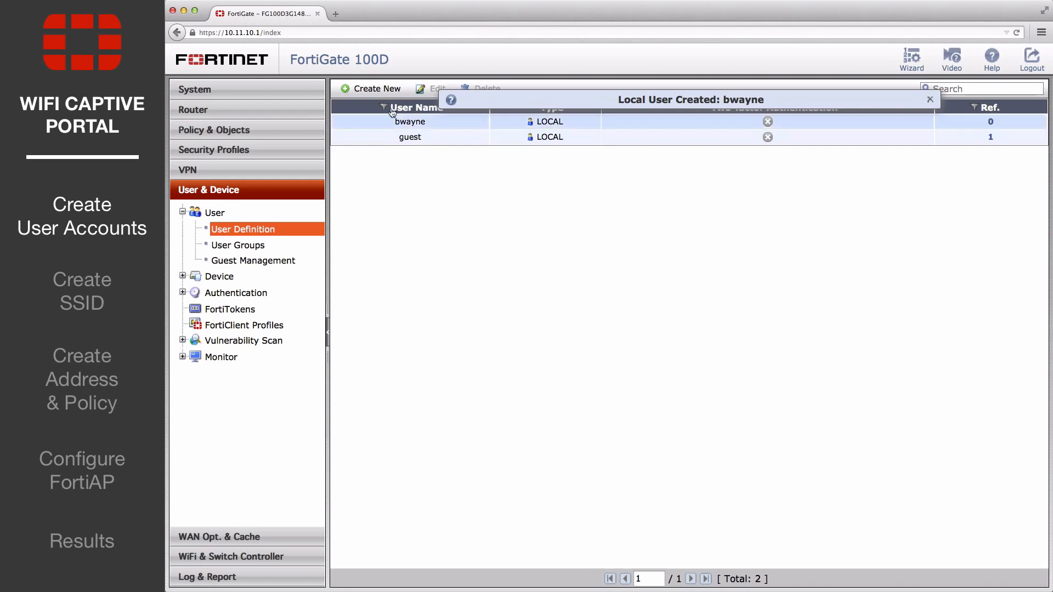
- Create a second local user with the user name ckent and enter the account password
left_click(370, 89)
left_click(459, 237)
type("ckent")
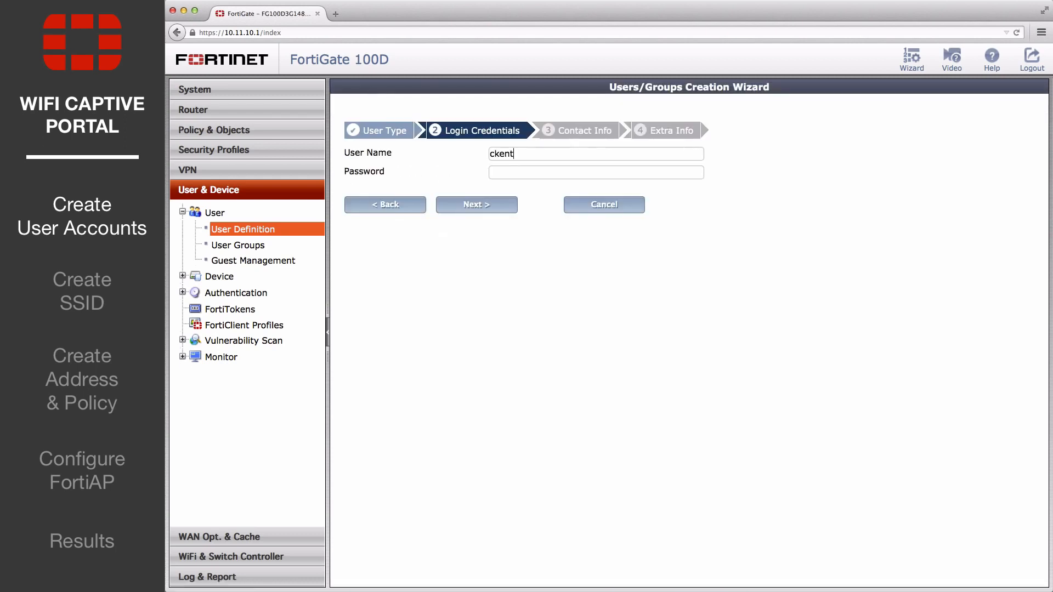
key("Tab")
type("••••••••")
left_click(473, 204)
left_click(473, 204)
left_click(472, 218)
- Create a third local user with the user name pparker and enter the account password
left_click(370, 89)
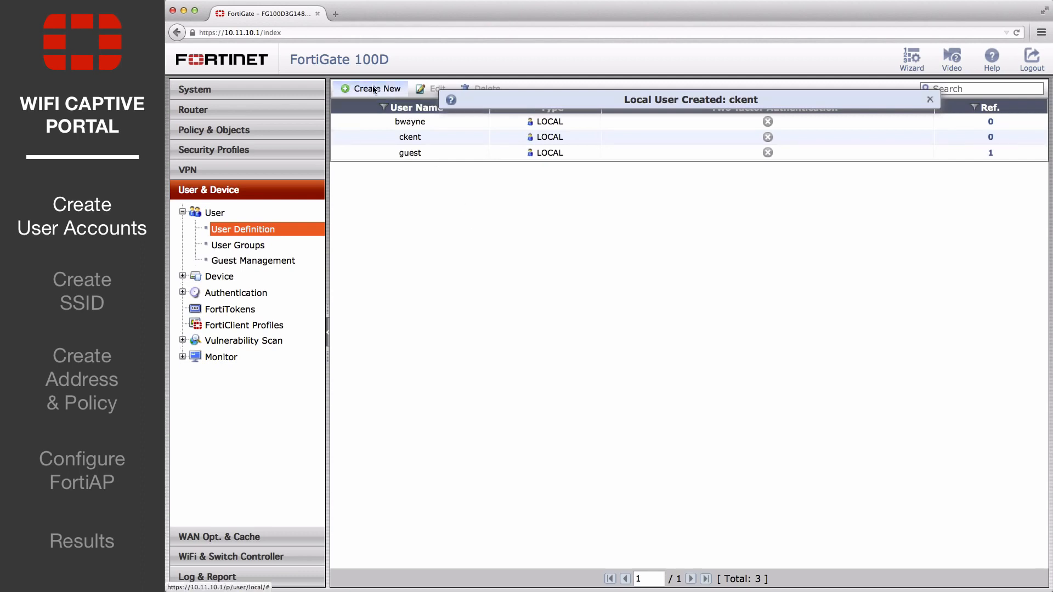
left_click(459, 238)
type("pparker")
key("Tab")
type("••••••••")
left_click(473, 204)
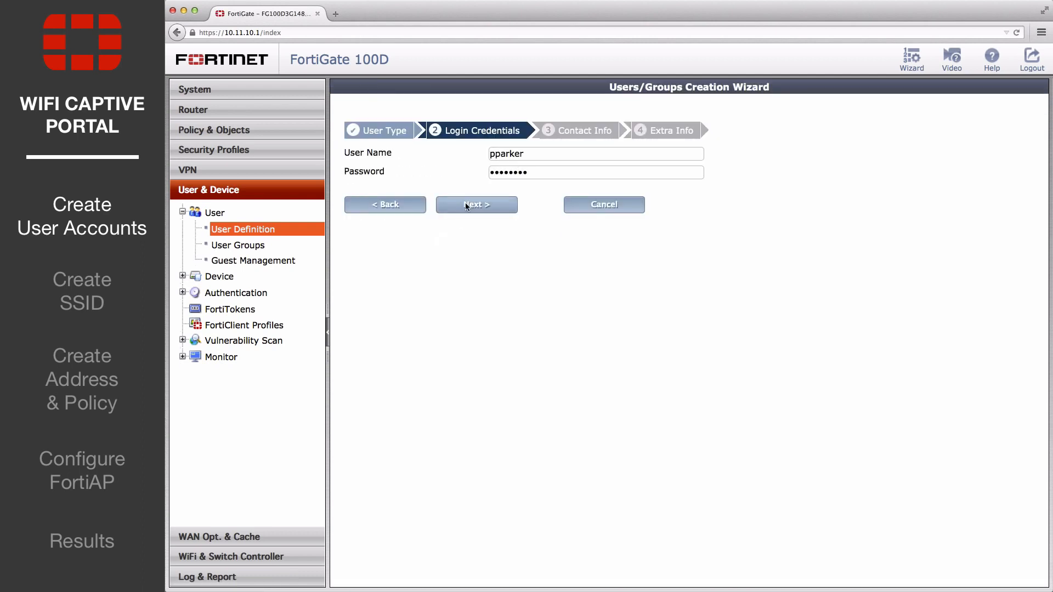
left_click(472, 205)
left_click(472, 220)
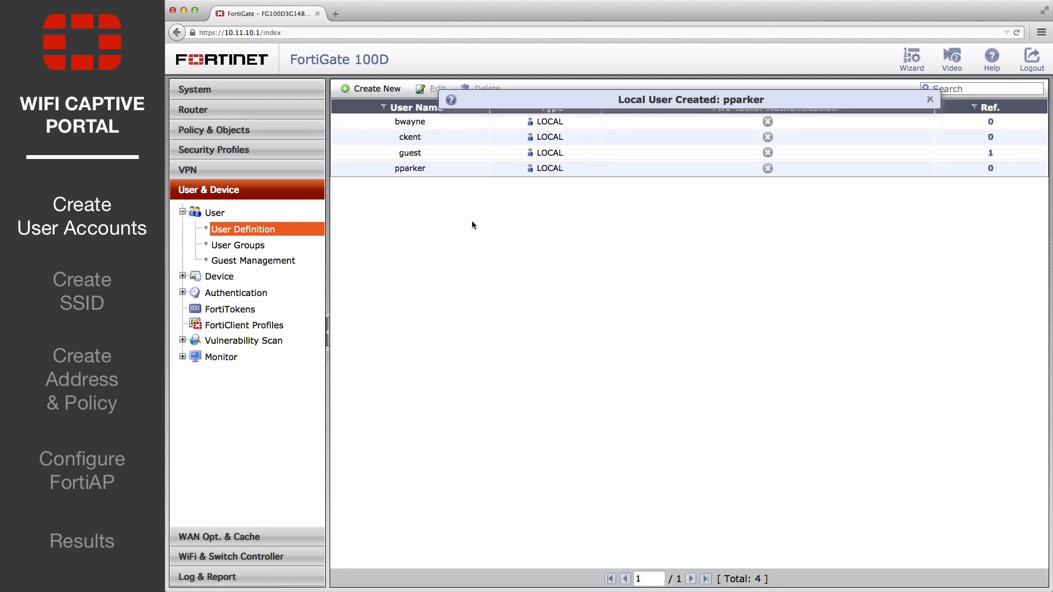
- Create a firewall user group named employees_group with bwayne, ckent and pparker as members
left_click(233, 246)
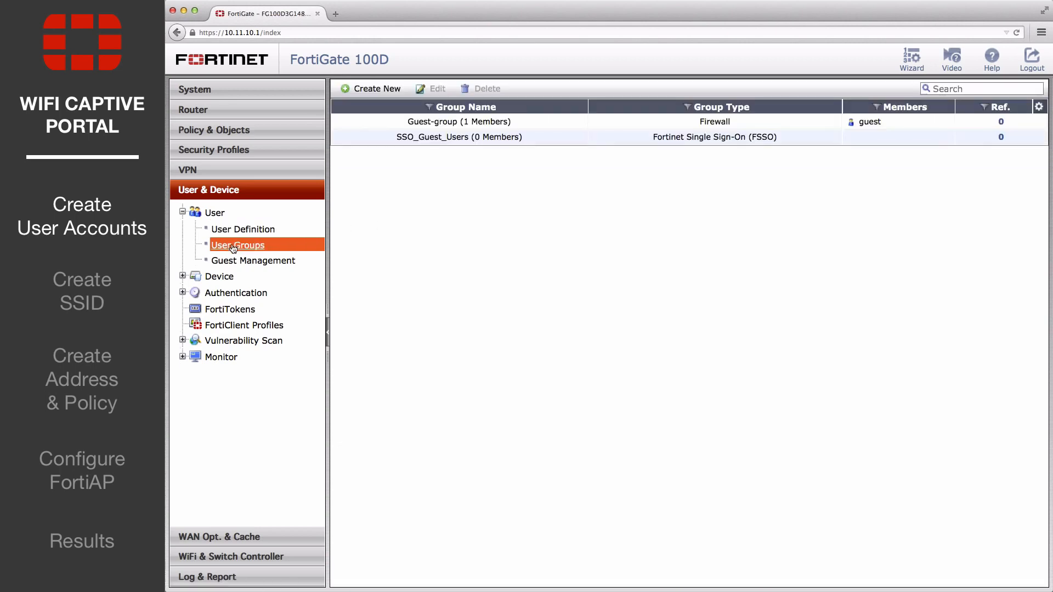
left_click(394, 91)
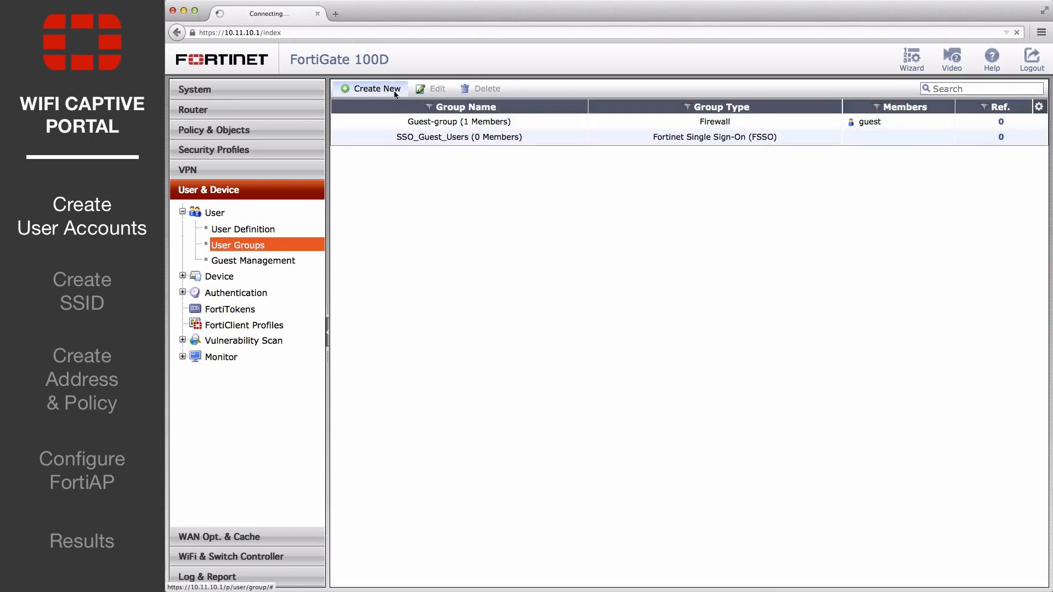
type("empl")
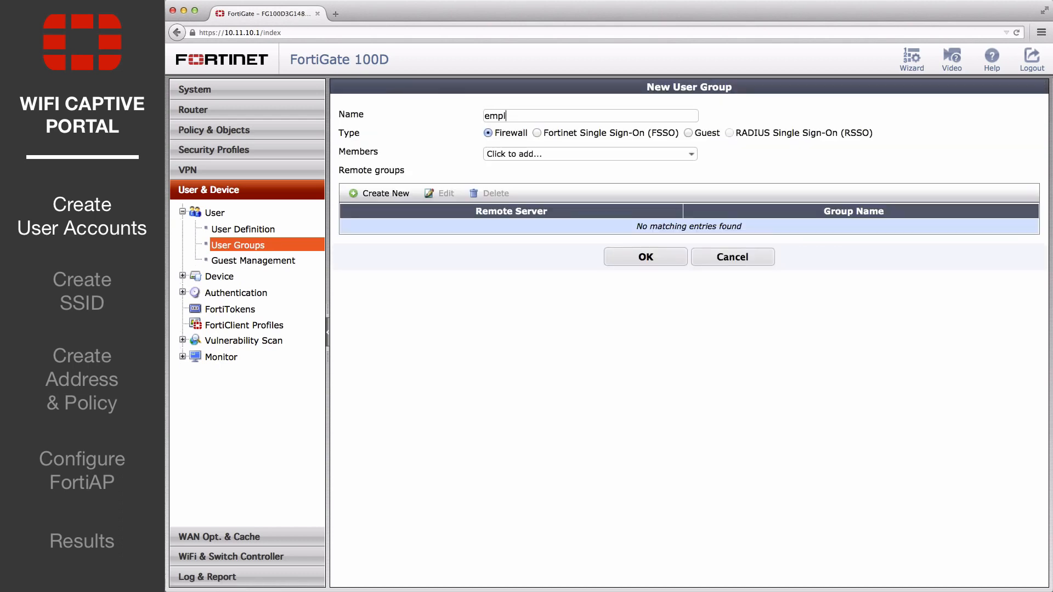
type("oyees_group")
left_click(523, 154)
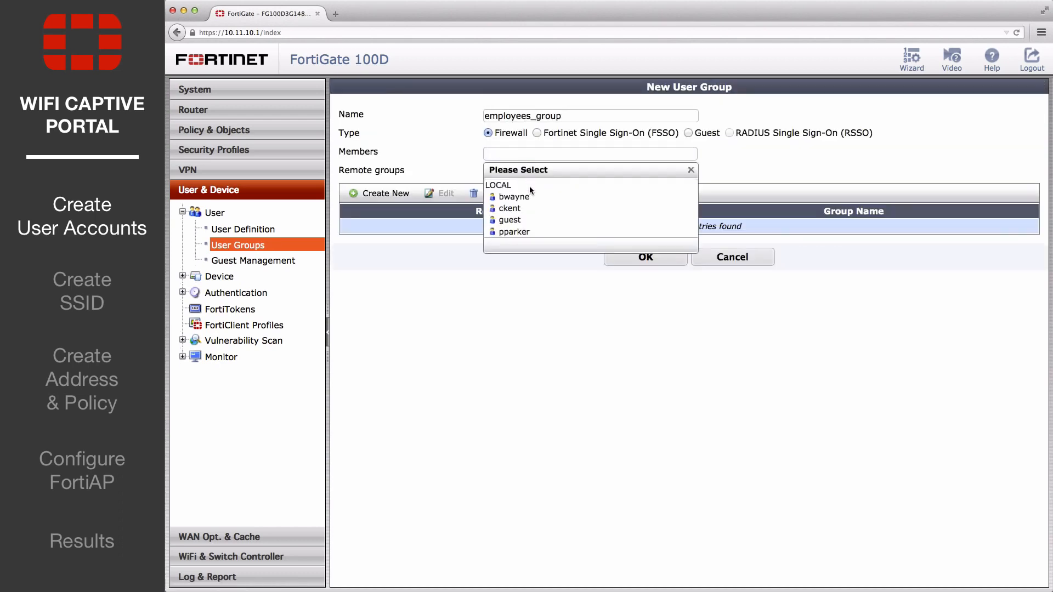
left_click(527, 196)
left_click(708, 153)
left_click(610, 196)
left_click(707, 153)
left_click(653, 221)
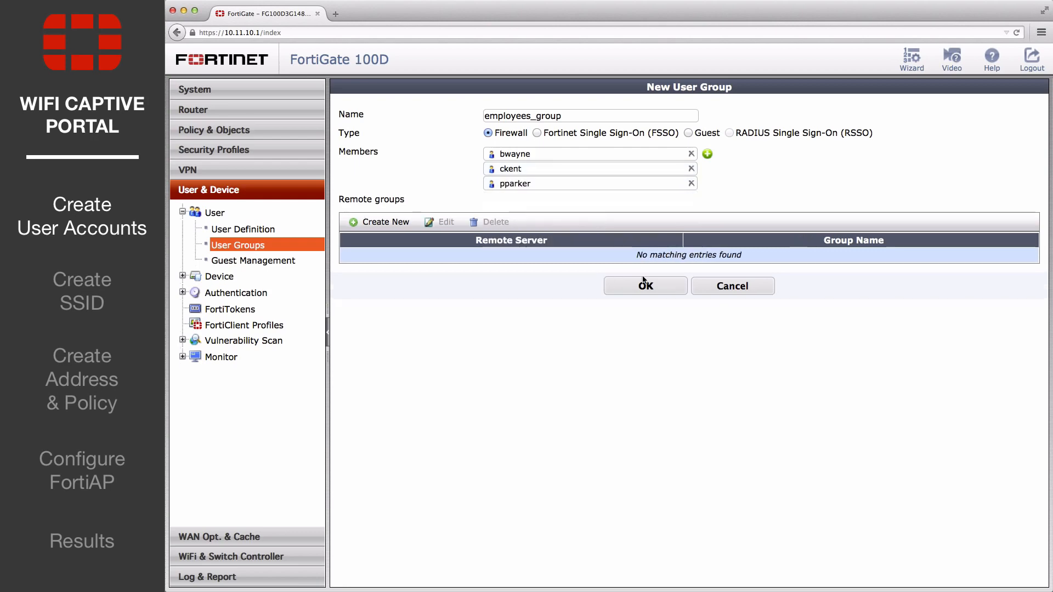
left_click(645, 285)
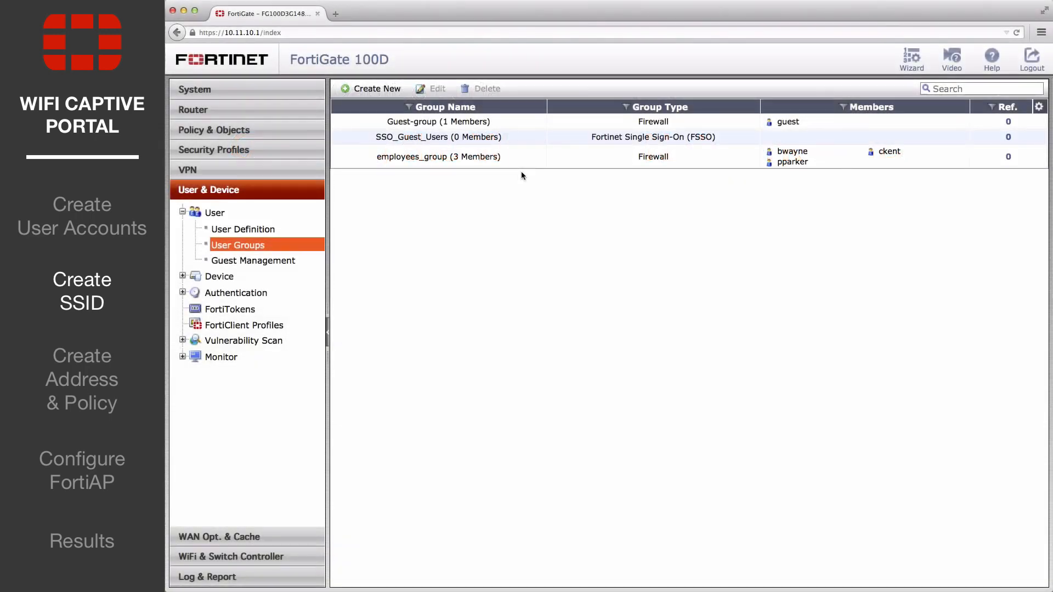
- Start a new WiFi SSID interface named employee-wifi with IP 10.10.100.1/255.255.255.0 and add the DHCP address range 10.10.100.2 to 10.10.100.254
left_click(233, 556)
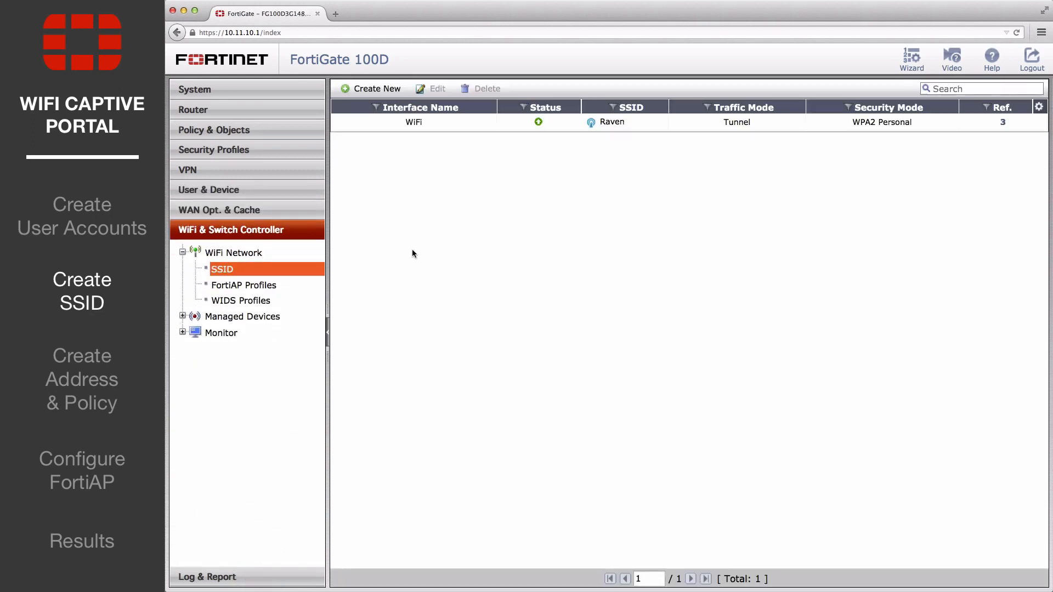
left_click(377, 89)
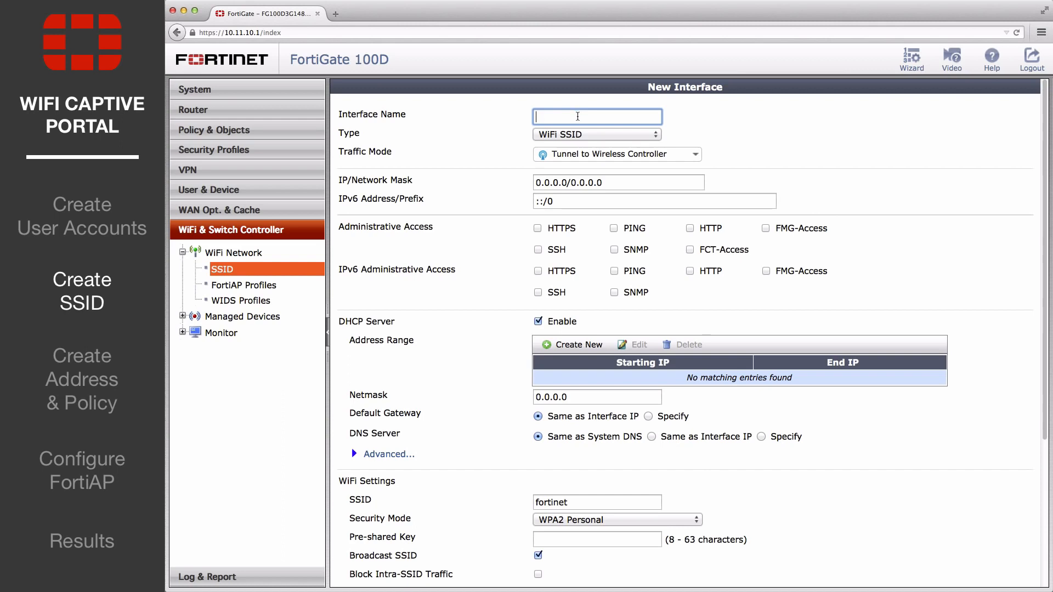
type("employee-wifi")
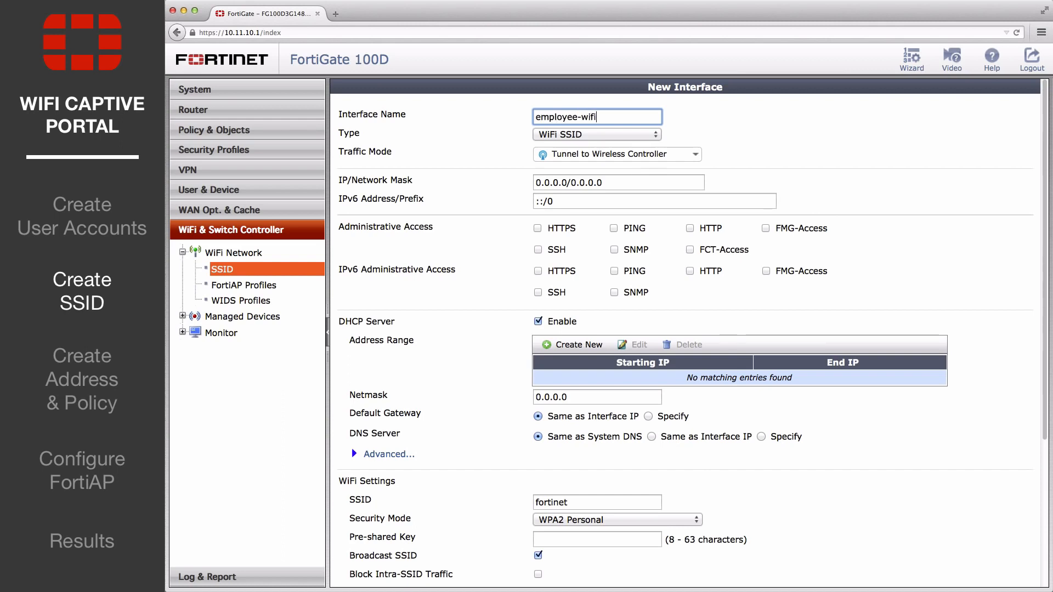
left_click_drag(618, 185, 509, 183)
type("10.10")
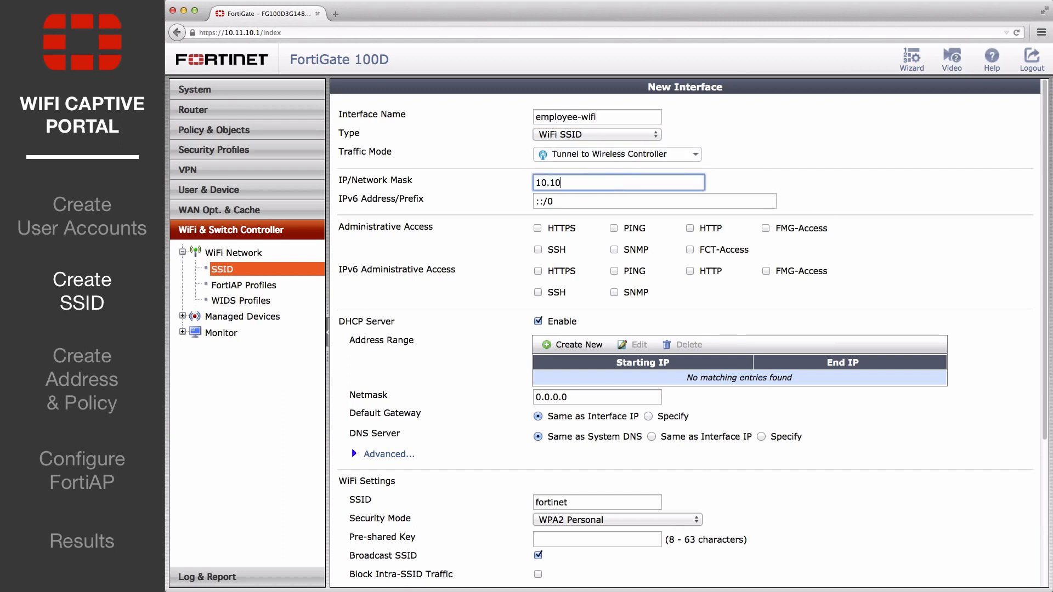
type(".100.1/255.255.255.0")
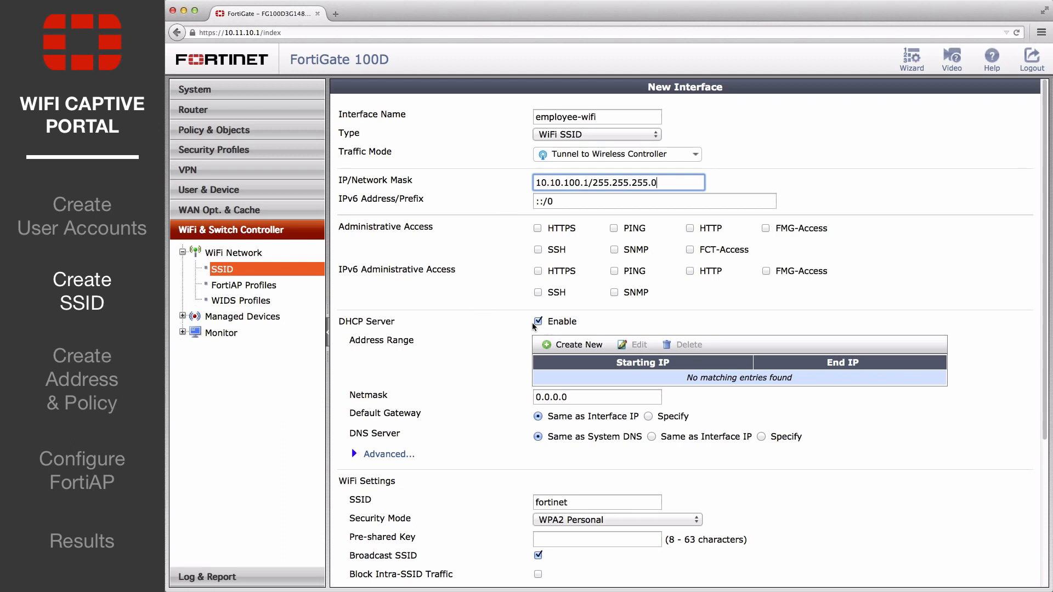
left_click(575, 345)
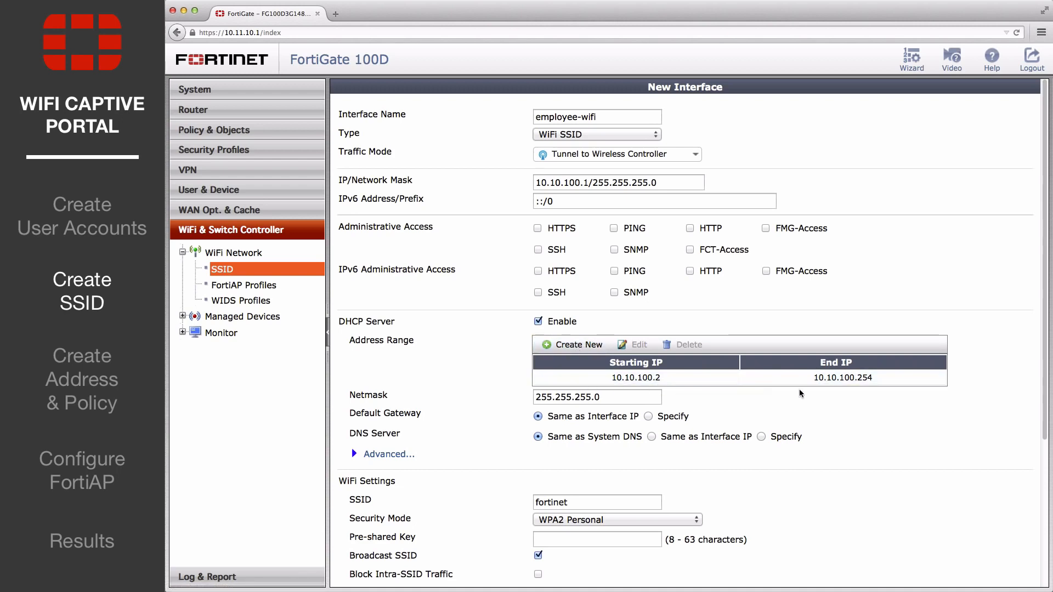
- Set the new interface's SSID to employee-wifi and its security mode to Captive Portal
scroll(779, 408, "down", 5)
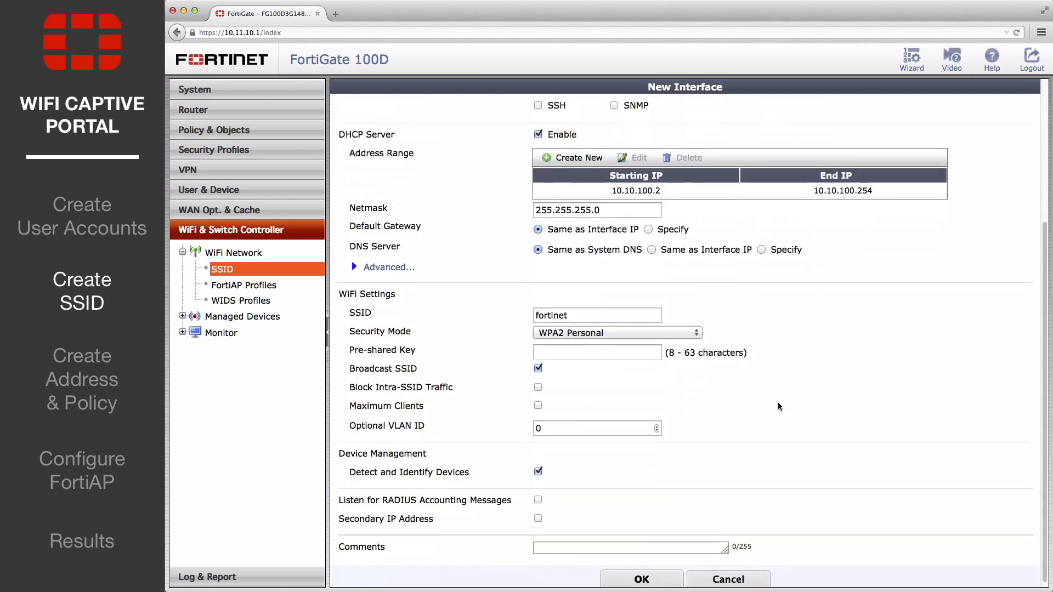
double_click(600, 314)
type("employee-wifi")
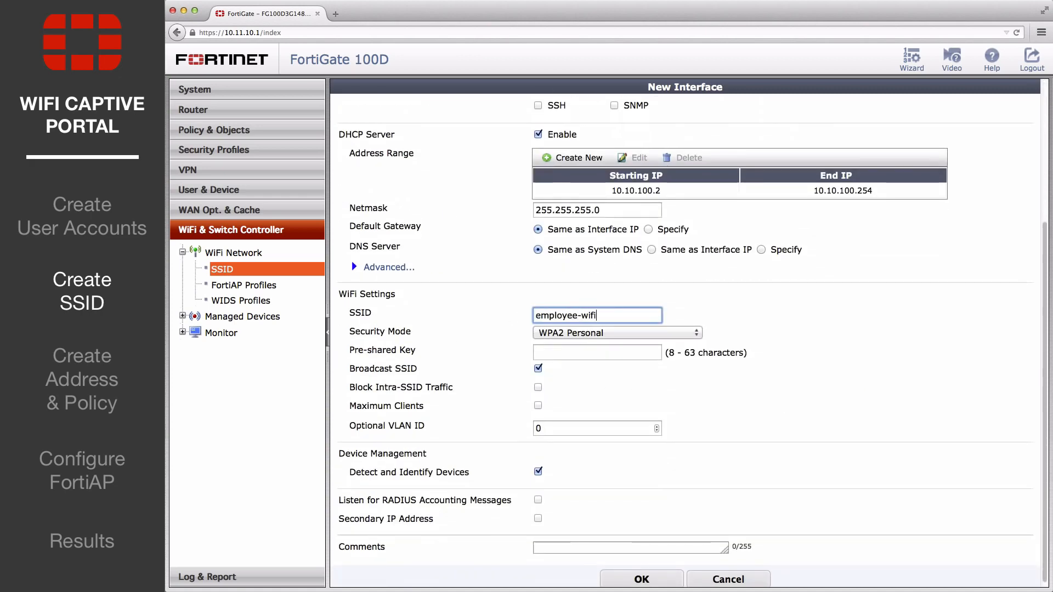
left_click(625, 334)
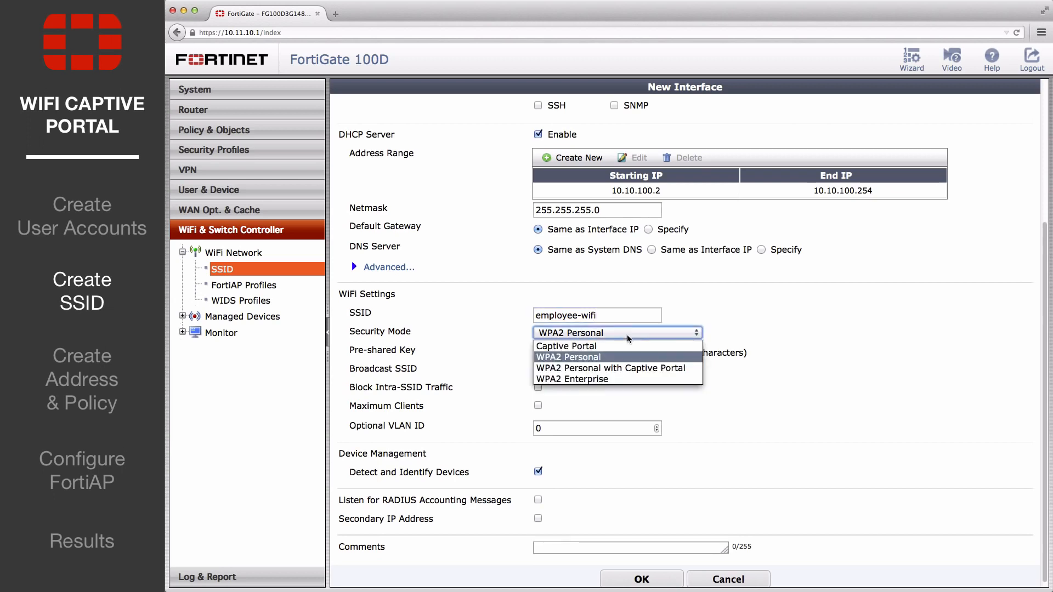
left_click(602, 347)
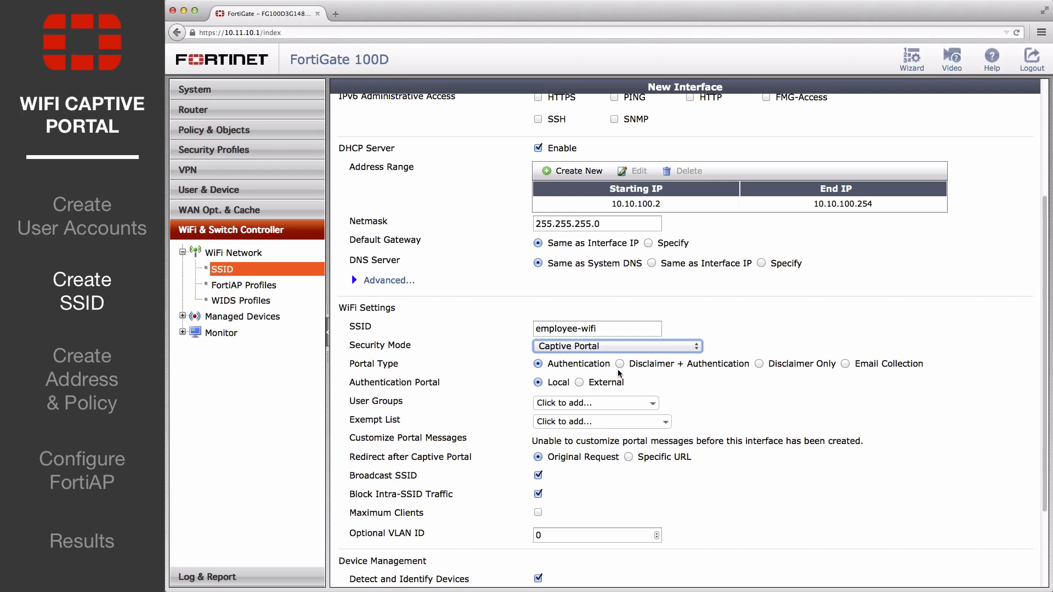
- Assign employees_group as the captive portal's user group and save the new SSID interface
left_click(598, 403)
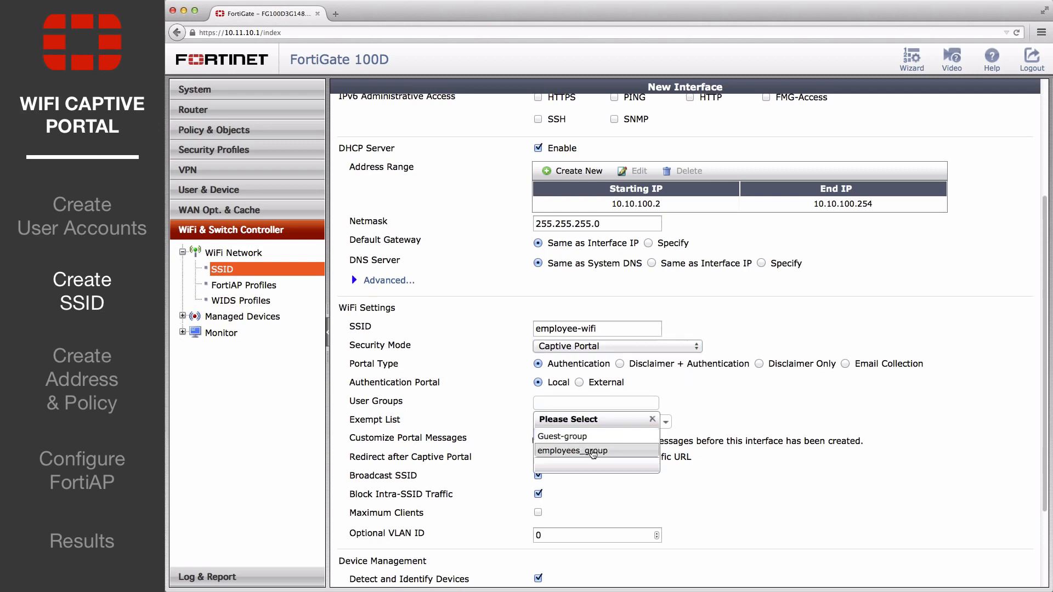
left_click(593, 454)
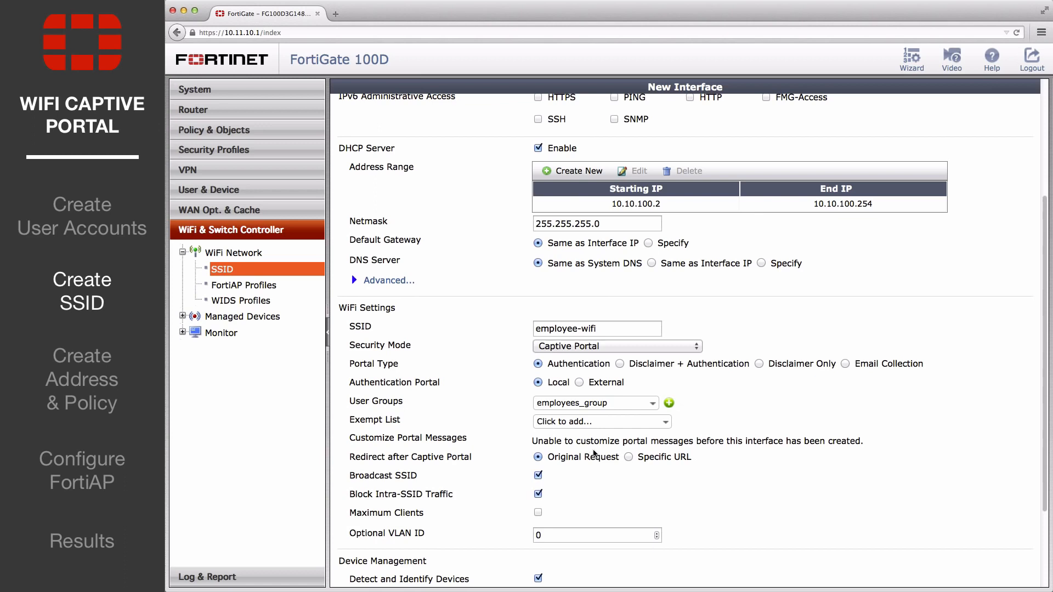
scroll(590, 455, "down", 3)
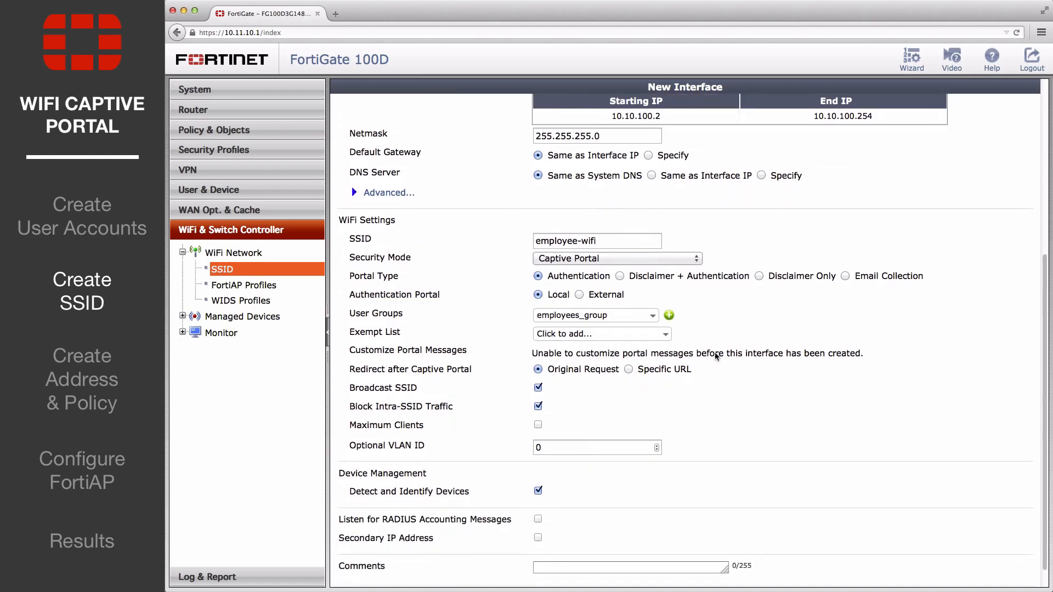
scroll(714, 367, "down", 1)
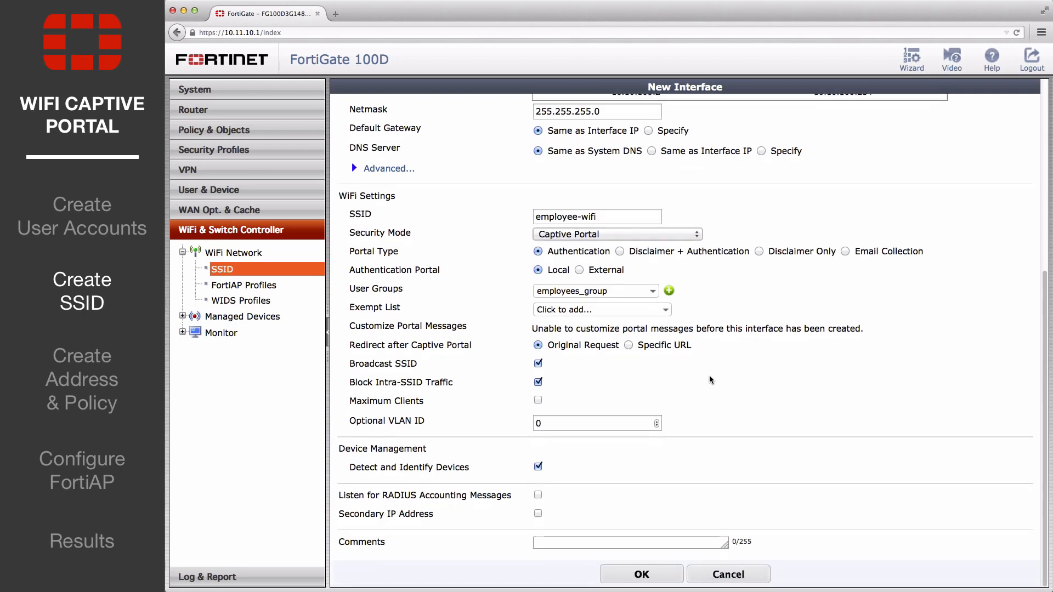
left_click(641, 574)
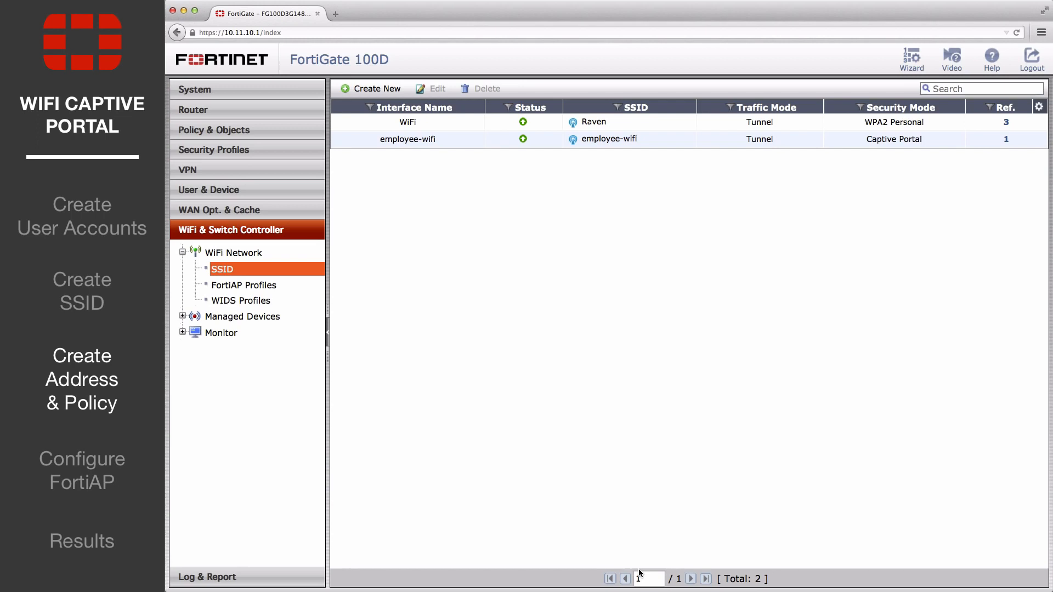
- Start a new IPv4 address object named employees, of type IP Range, covering 10.10.100.2-10.10.100.254
left_click(237, 135)
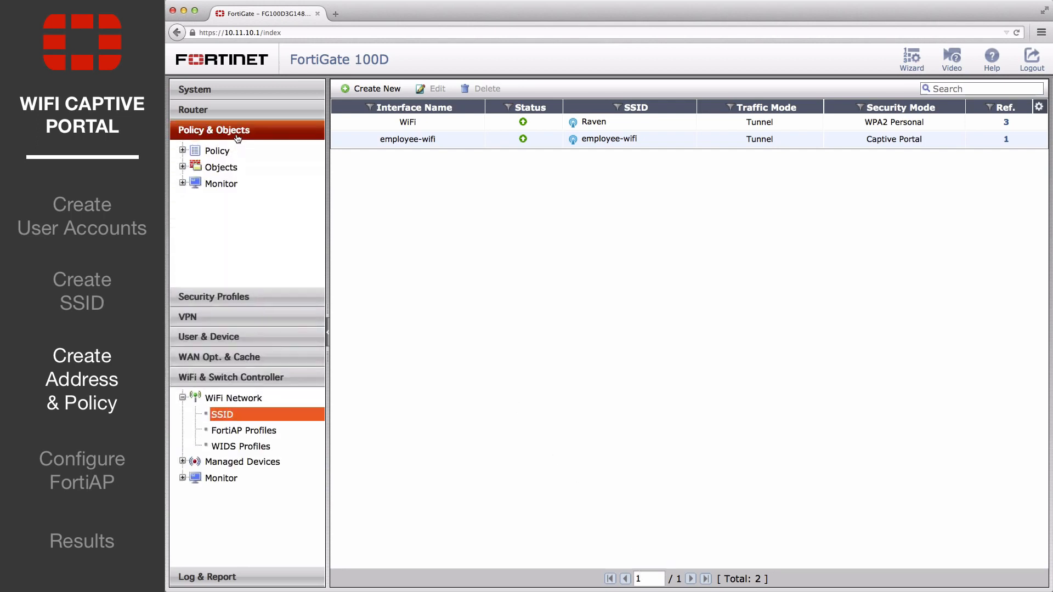
left_click(183, 279)
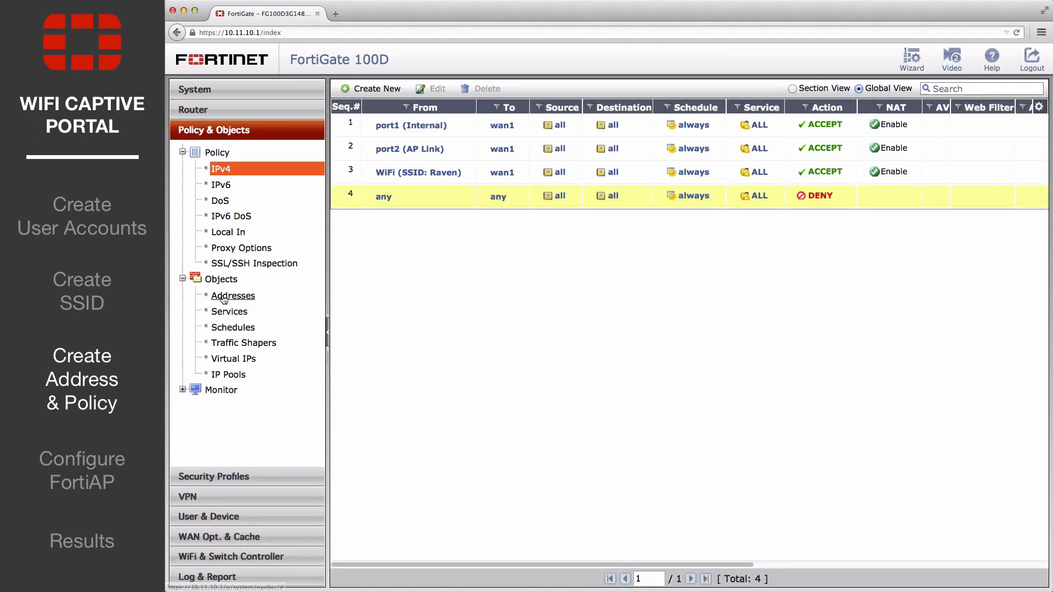
left_click(224, 297)
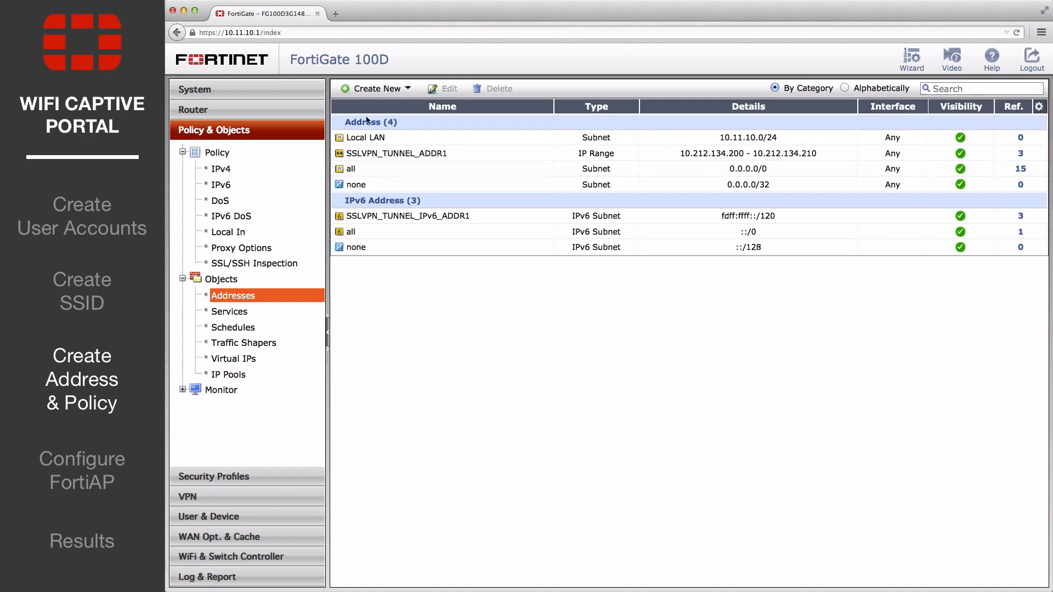
left_click(376, 92)
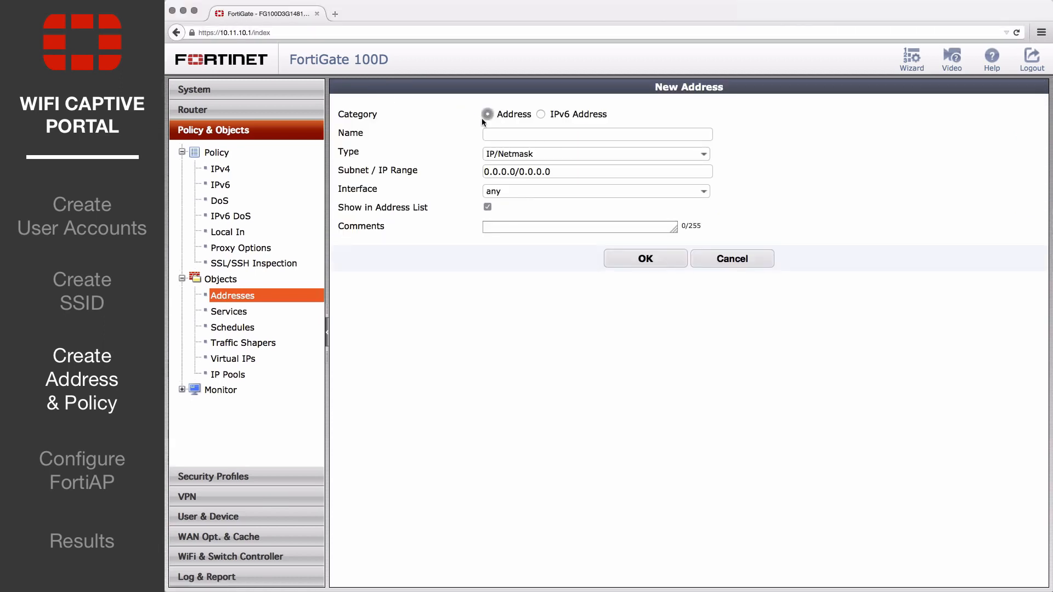
left_click(508, 133)
type("employees")
left_click(551, 154)
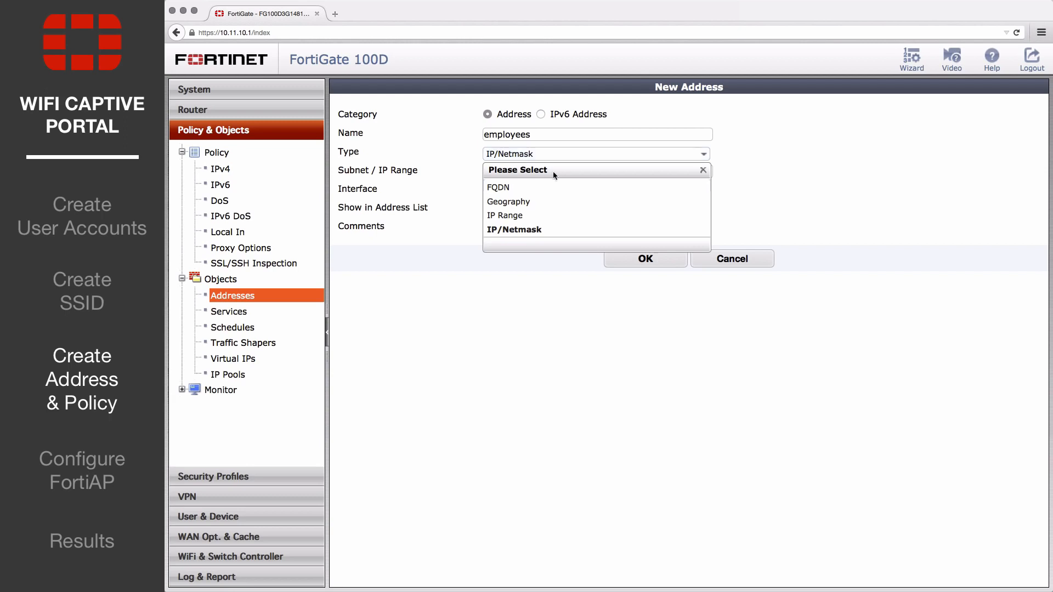
left_click(554, 213)
left_click_drag(558, 172, 449, 171)
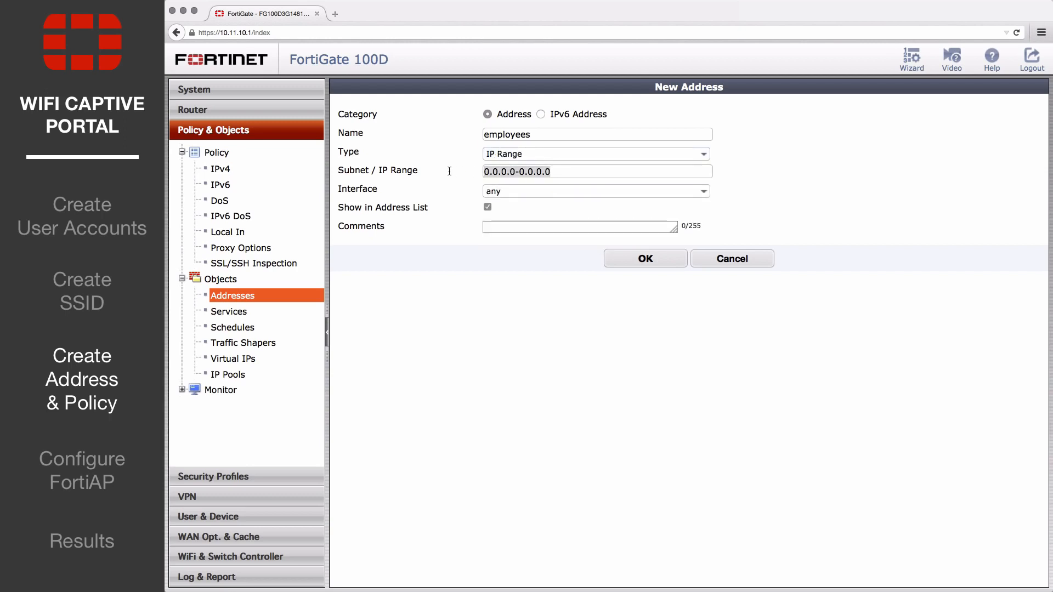
type("10.10.100.2-10.")
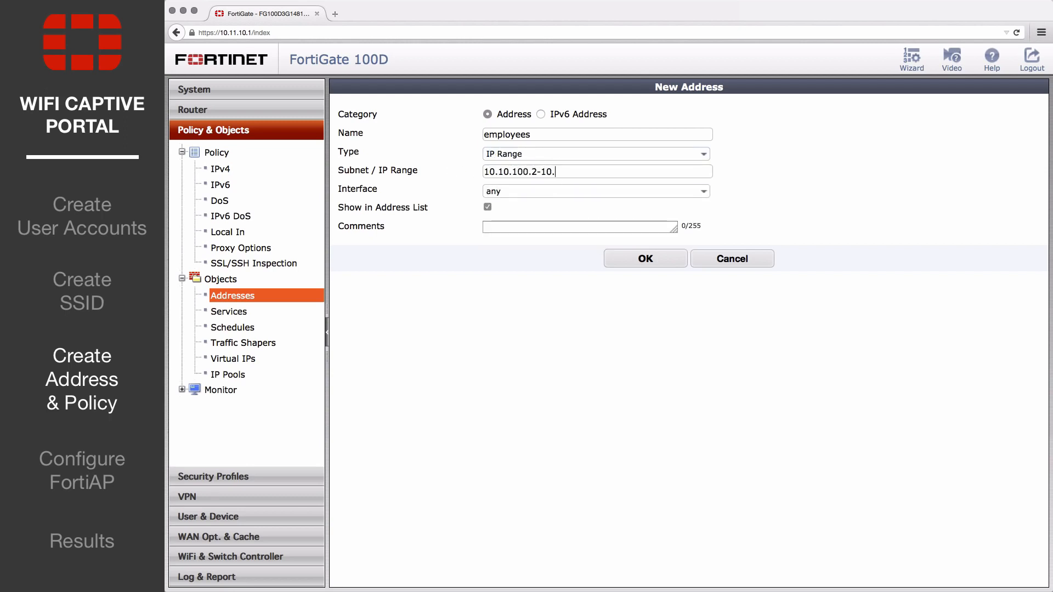
type("10.100.254")
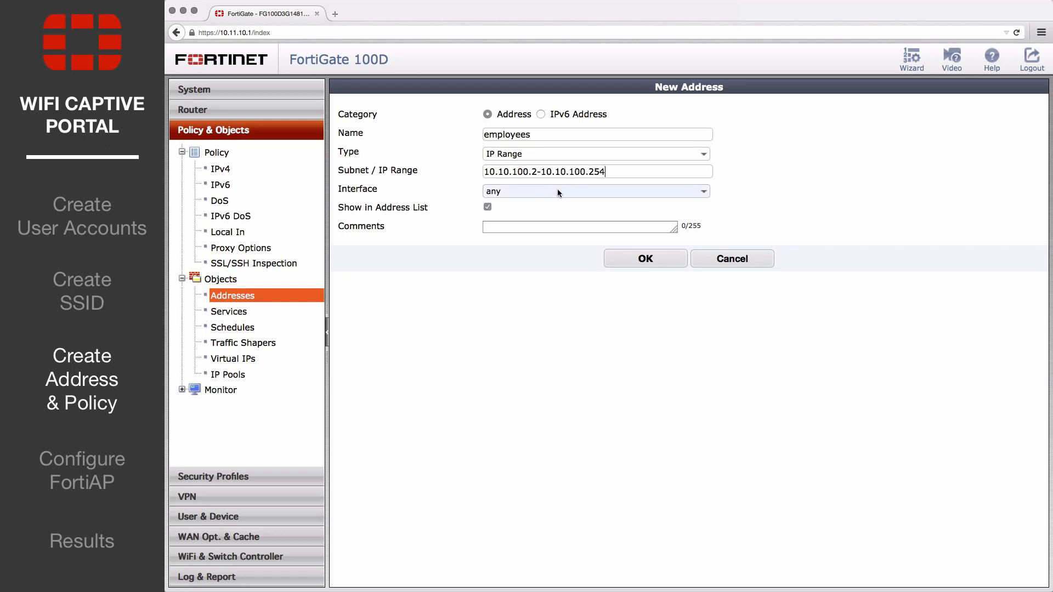
- Bind the new address object to the employee-wifi interface and save it
left_click(557, 190)
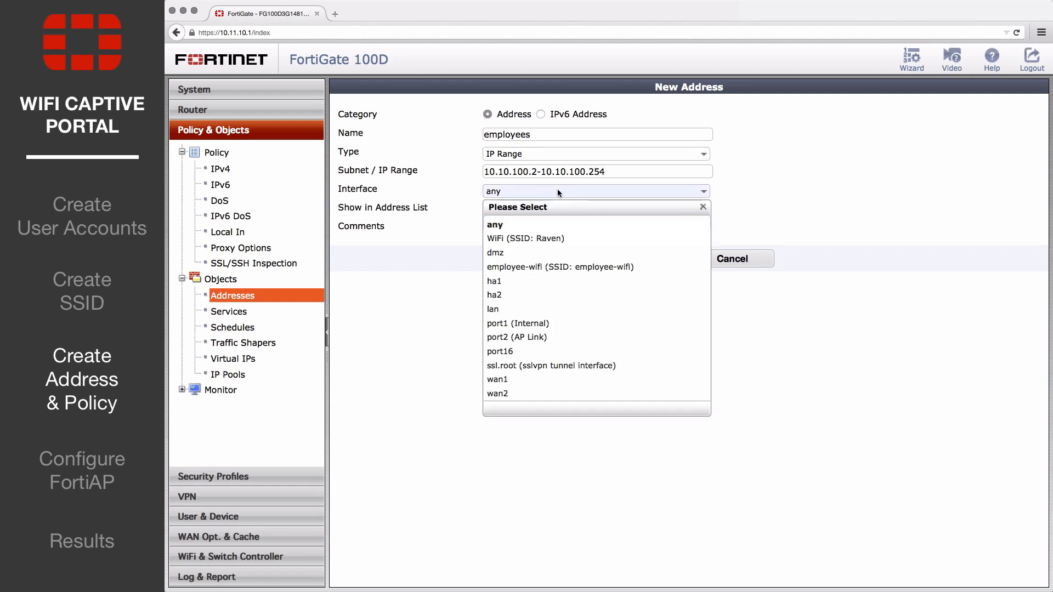
left_click(552, 268)
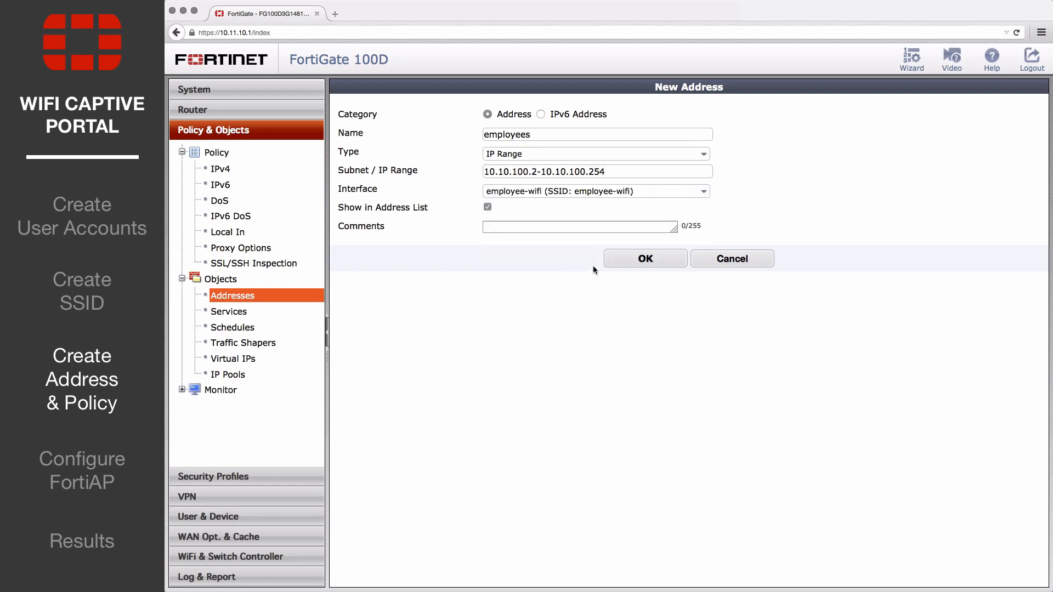
left_click(640, 262)
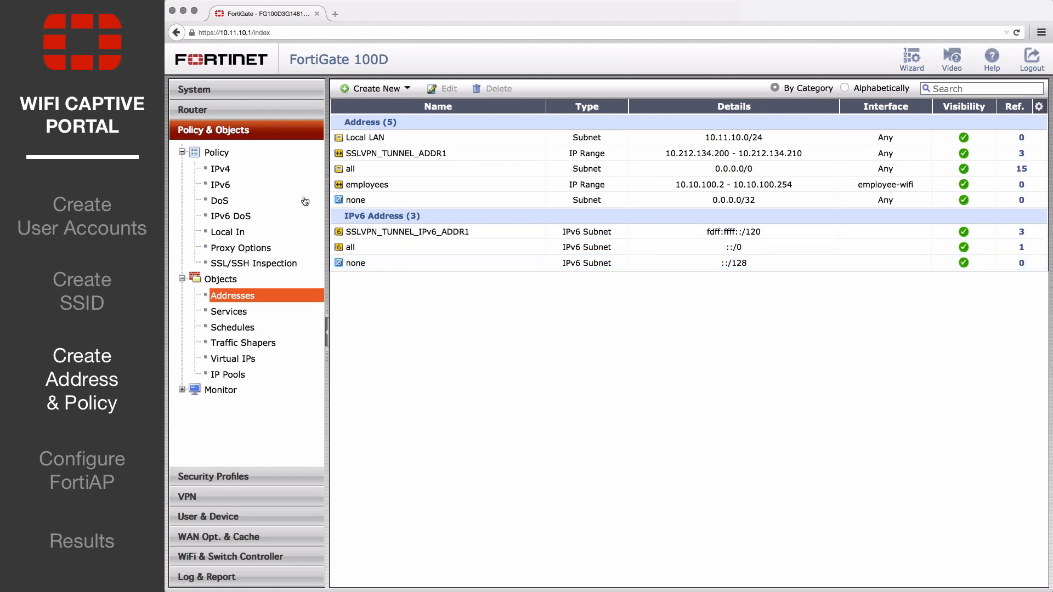
- Start a new IPv4 policy with employee-wifi as the incoming interface and wan1 as the outgoing interface
left_click(221, 170)
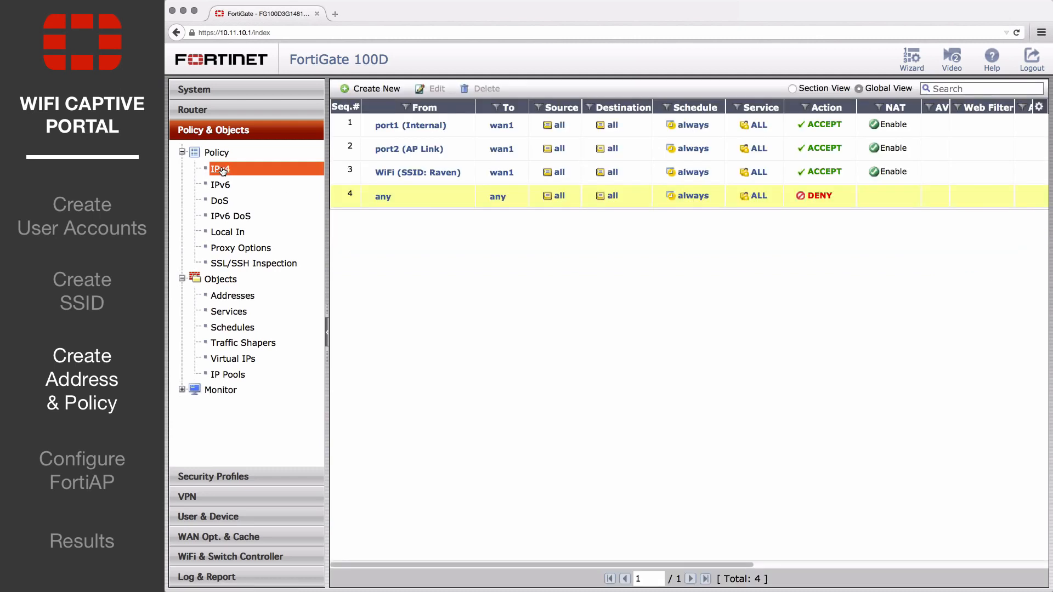
left_click(377, 89)
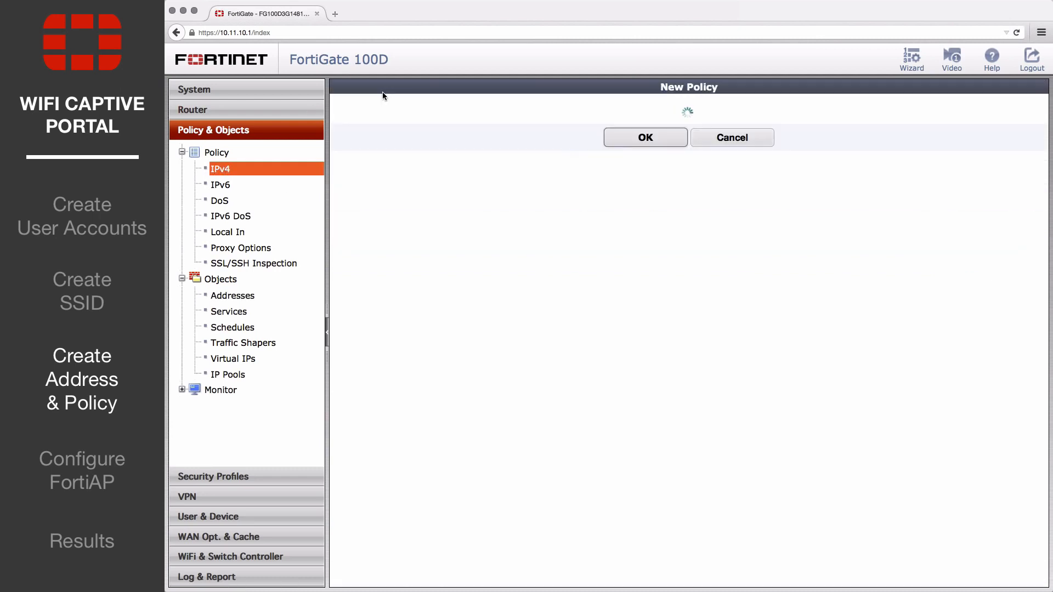
left_click(636, 116)
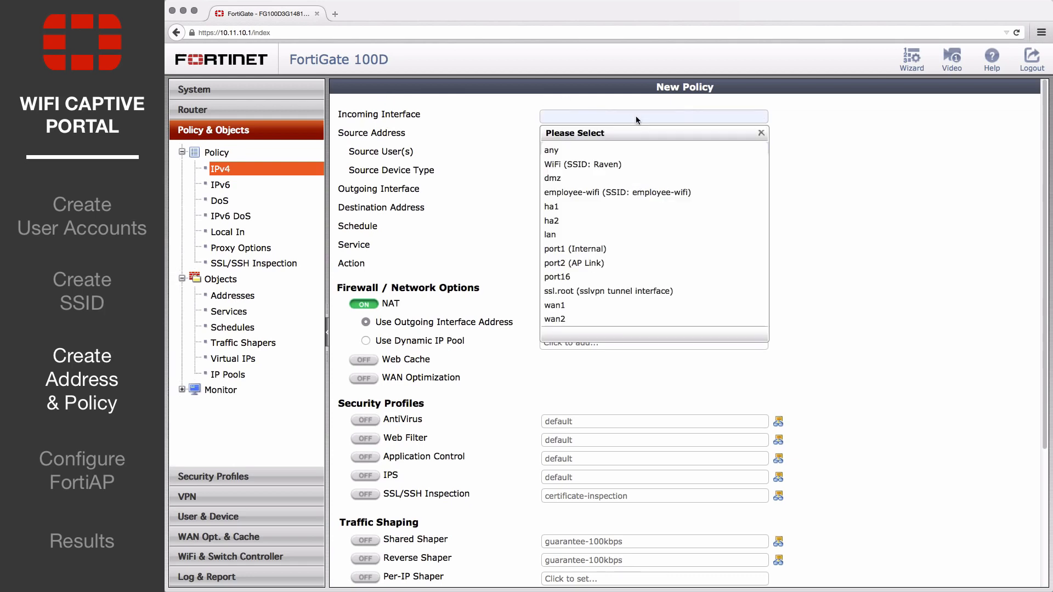
left_click(638, 197)
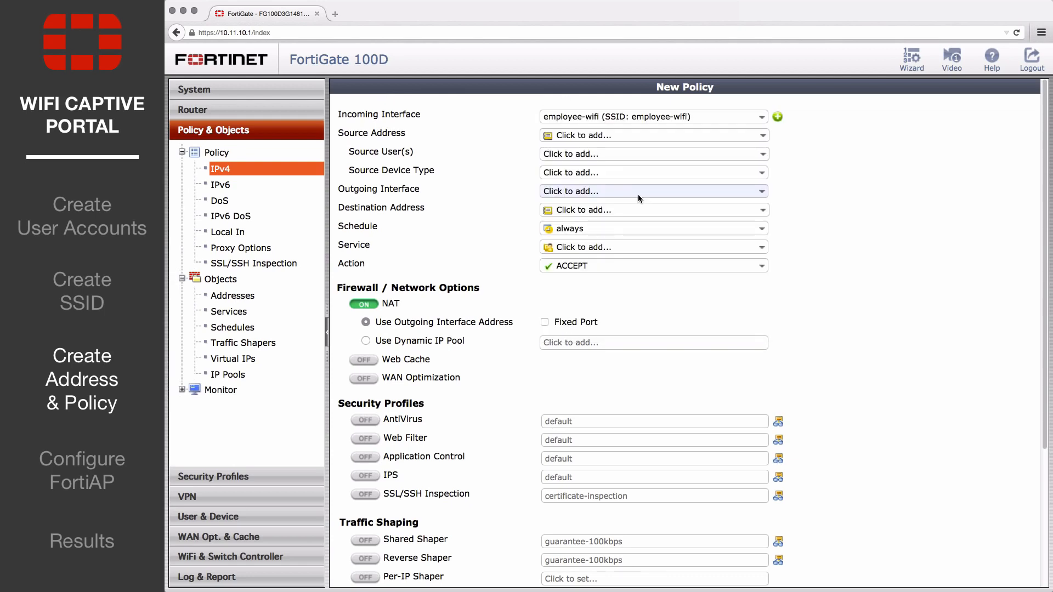
left_click(634, 193)
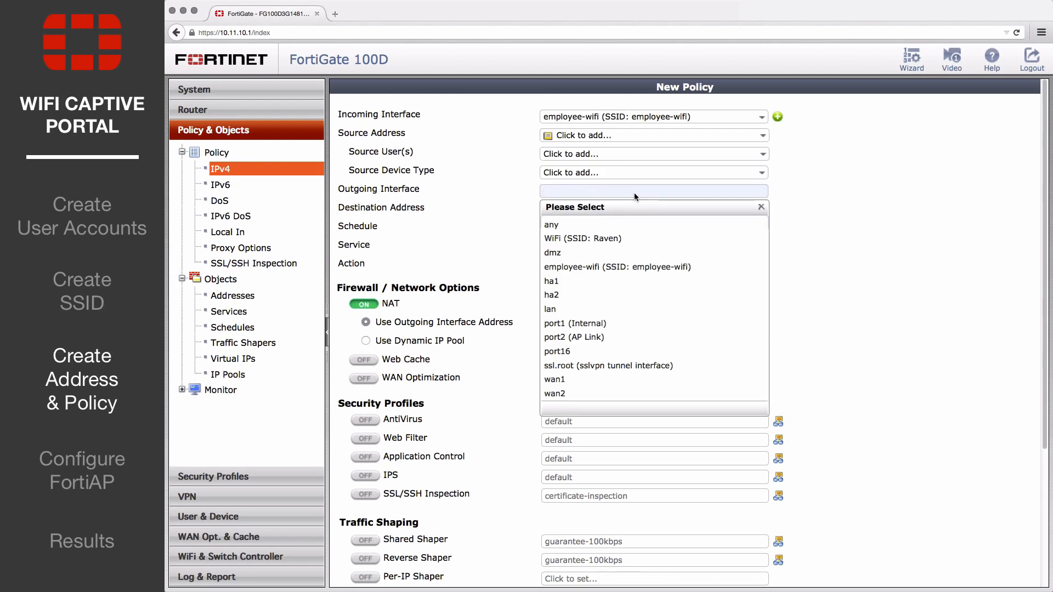
left_click(594, 379)
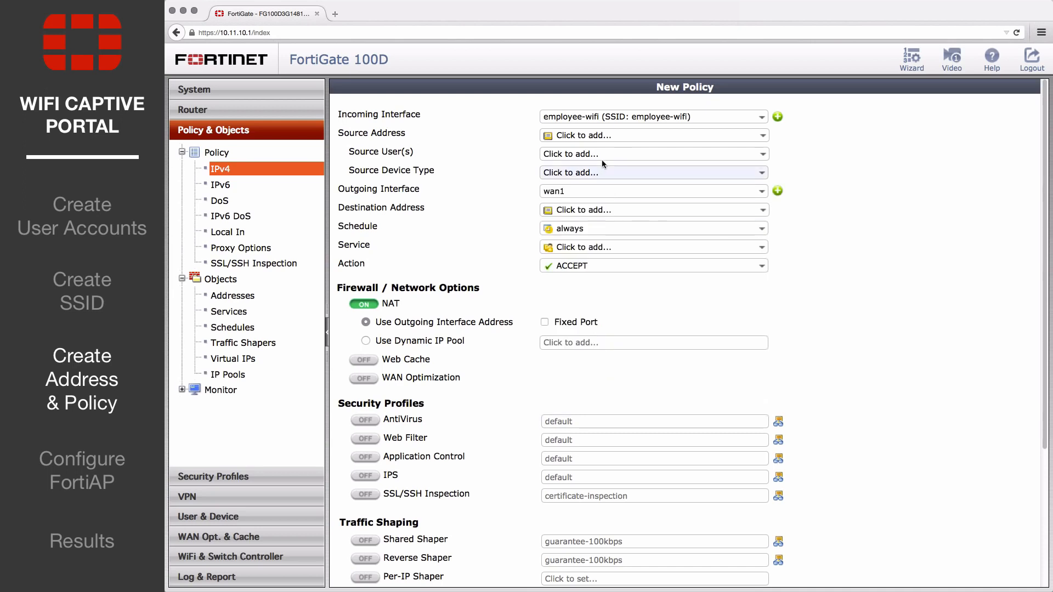
- Set the new policy's source address to employees and its source user group to employees_group
left_click(604, 135)
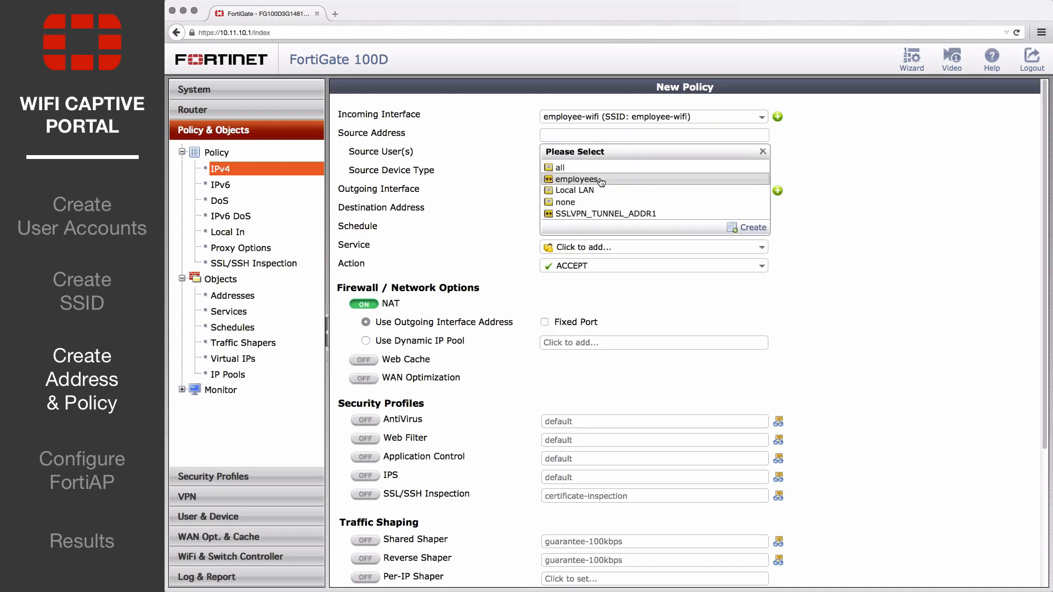
left_click(577, 179)
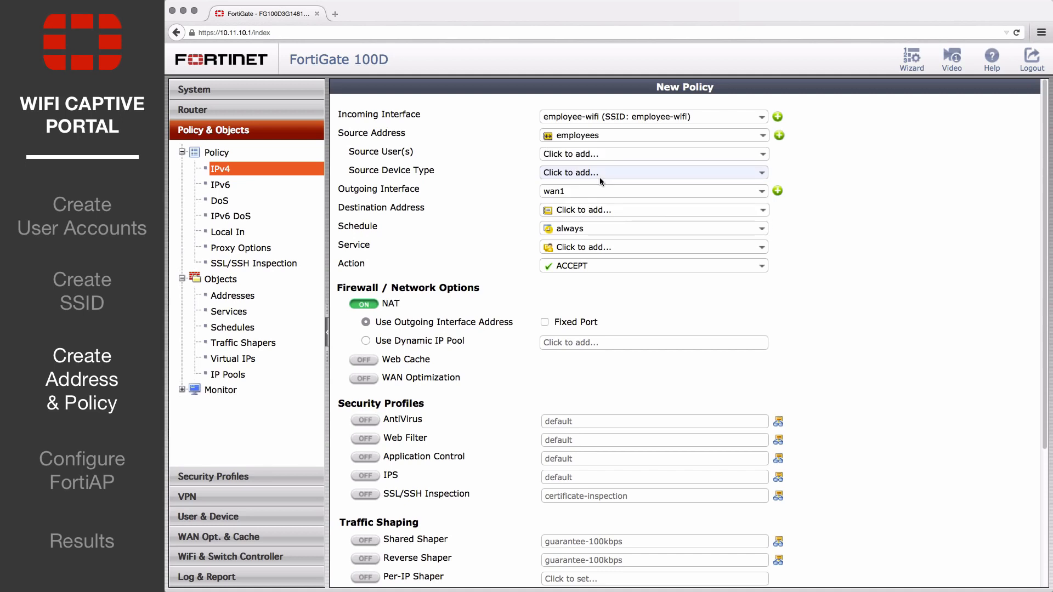
left_click(599, 156)
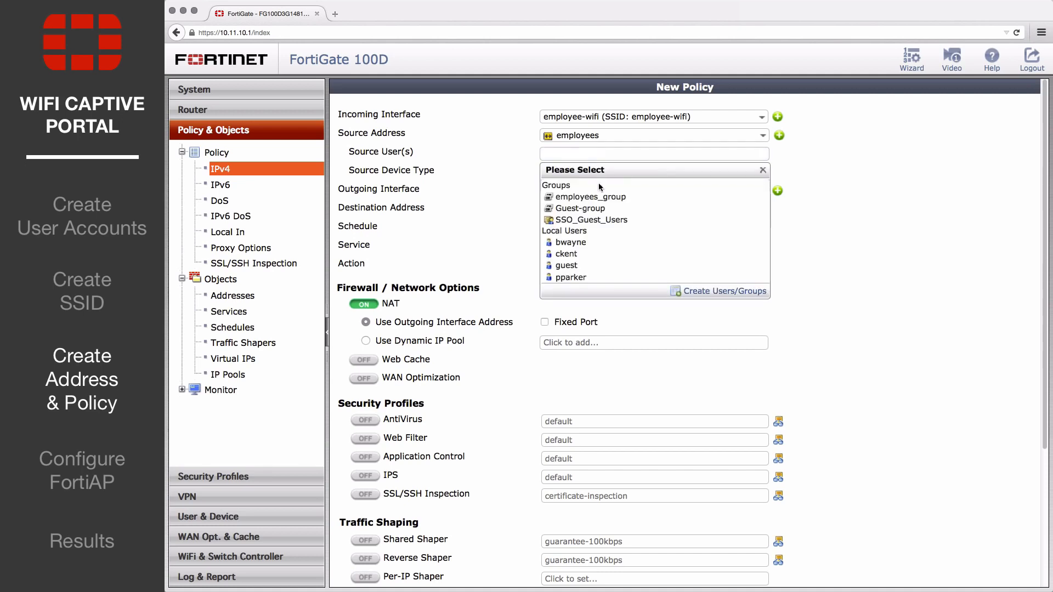
left_click(600, 198)
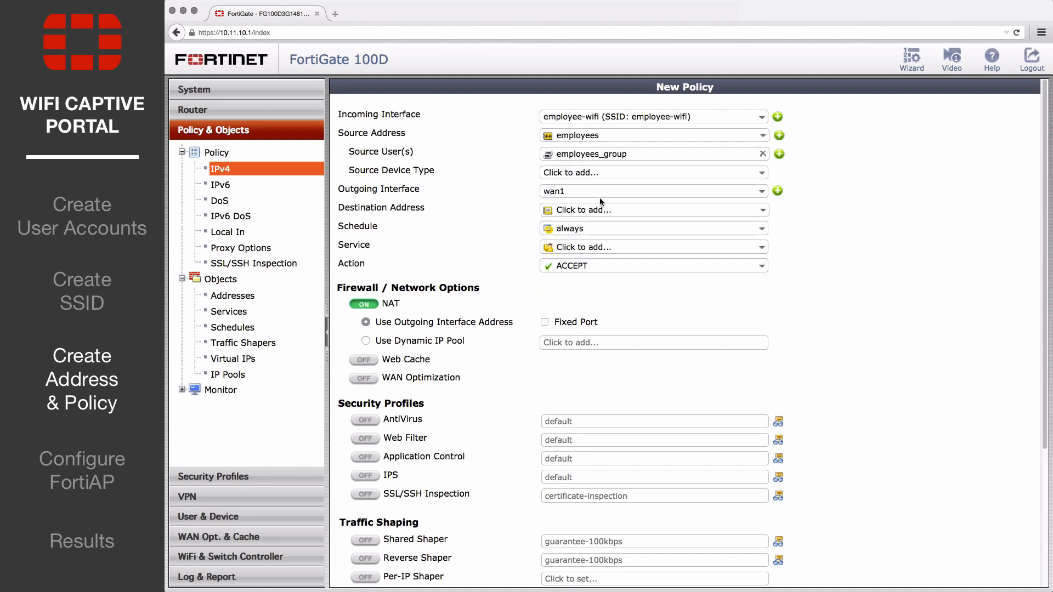
- Set the new policy's destination address to all and its service to ALL, and save the policy
left_click(600, 210)
left_click(592, 240)
left_click(592, 244)
left_click(575, 289)
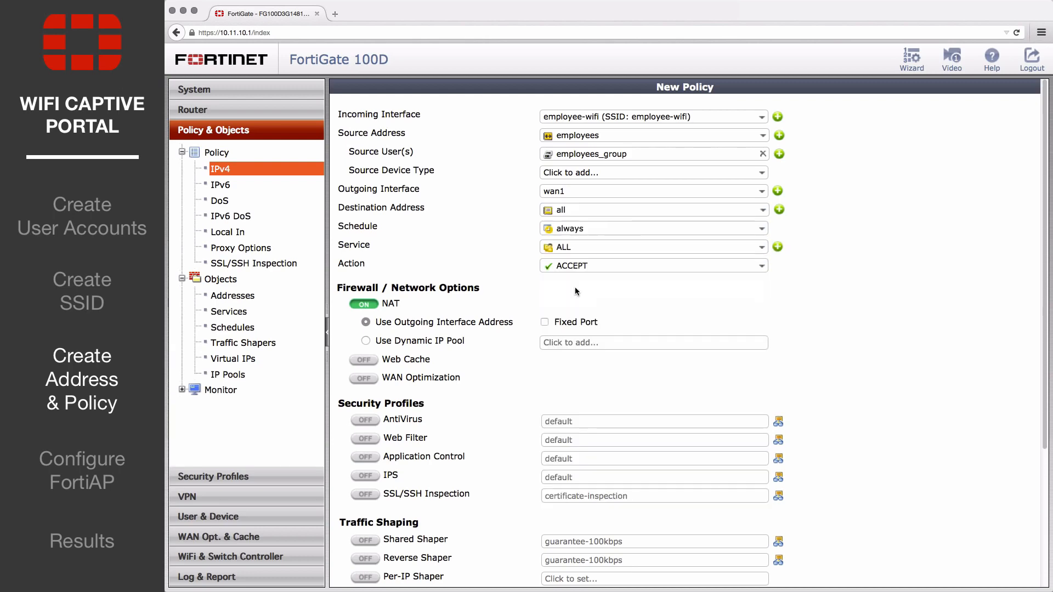
scroll(574, 287, "down", 5)
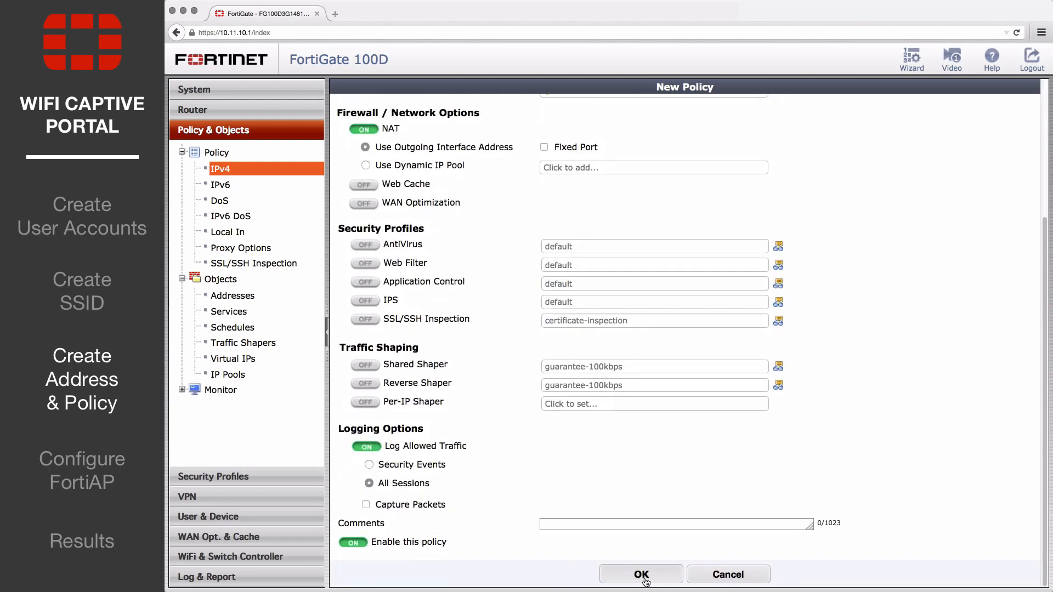
left_click(641, 575)
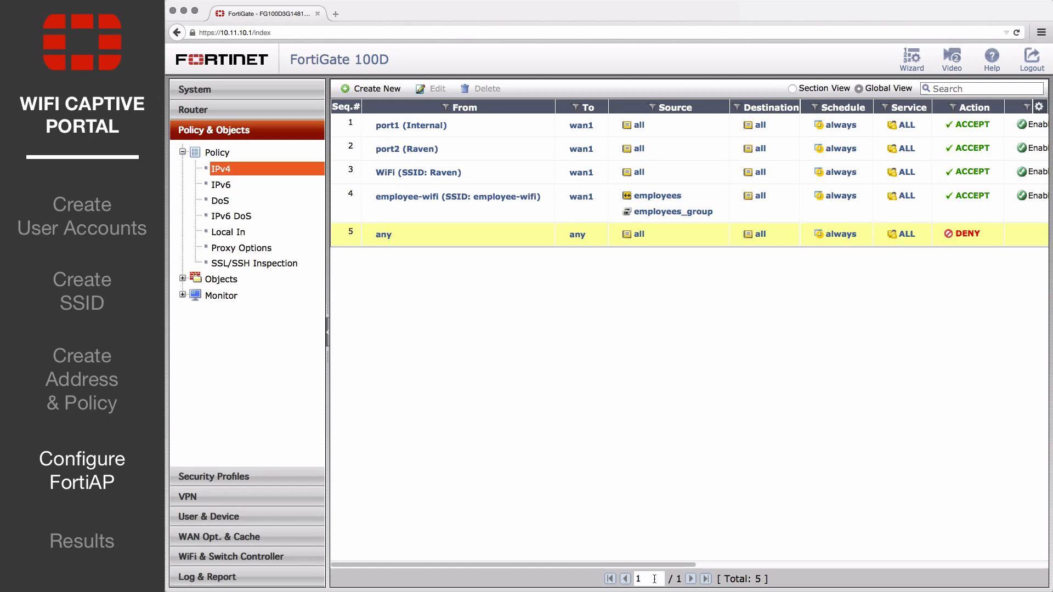
- Set the addressing mode of the port3 network interface to Dedicated to Extension Device and save the interface
left_click(264, 91)
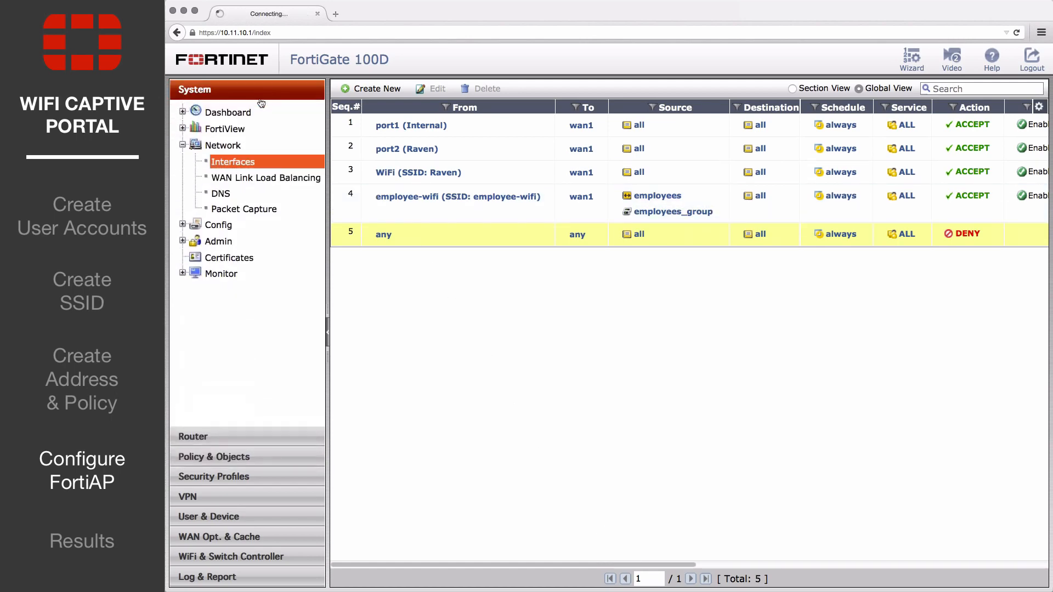
left_click(238, 163)
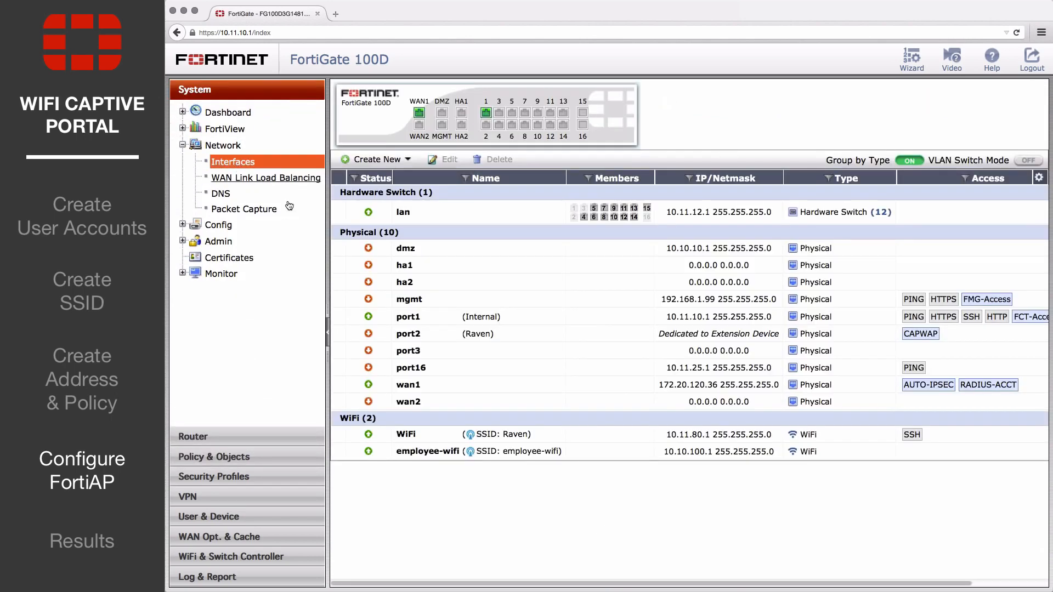
left_click(446, 351)
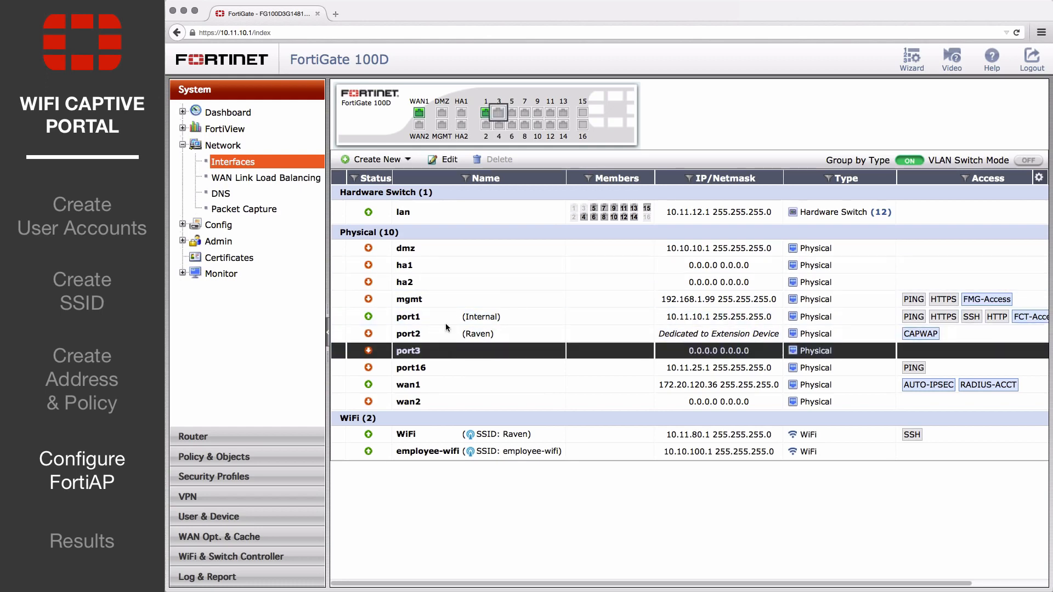
left_click(448, 160)
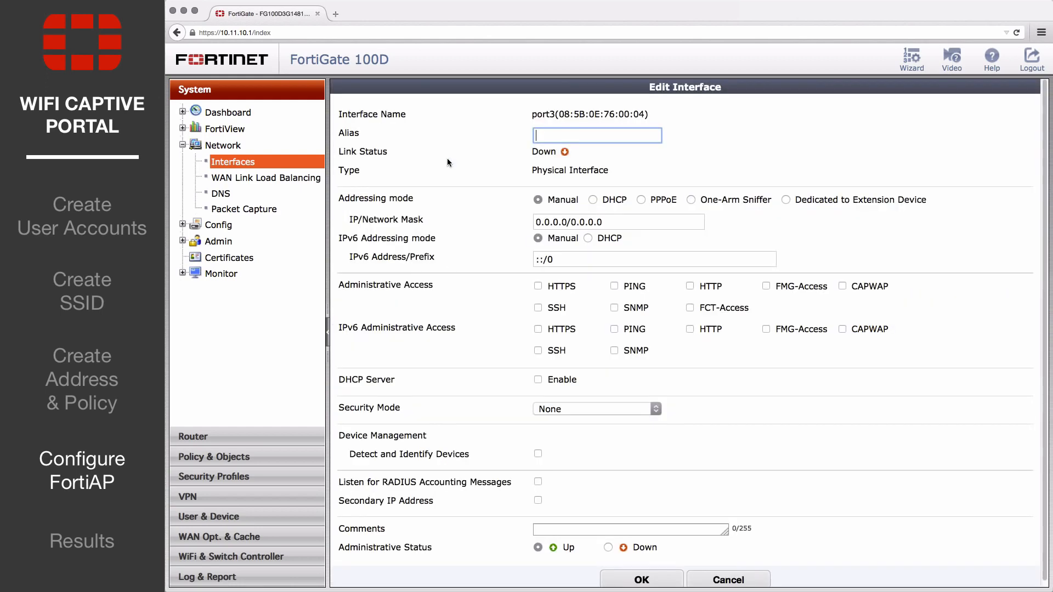
left_click(785, 198)
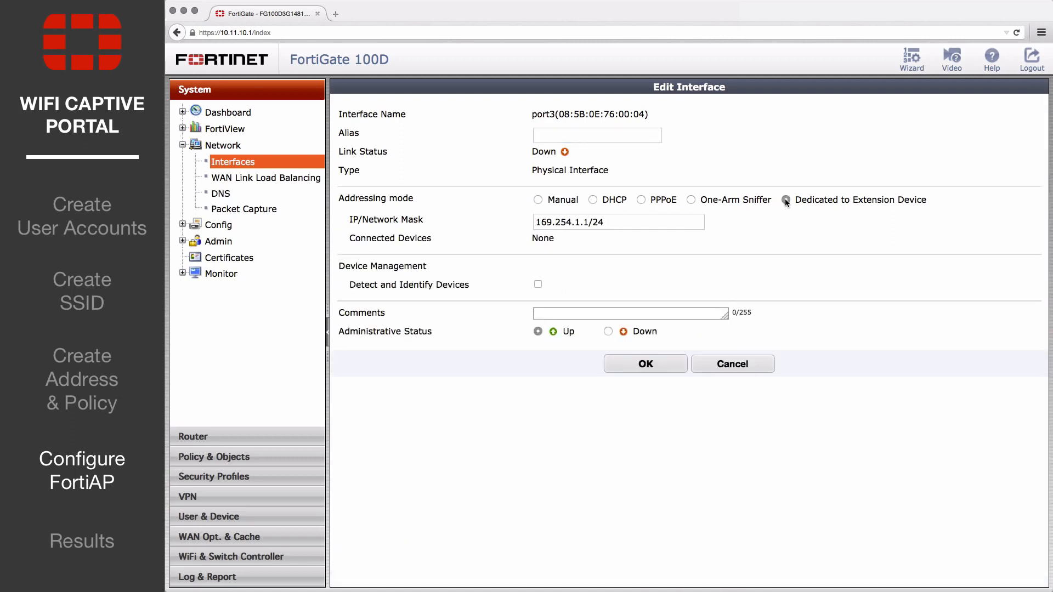
left_click(646, 366)
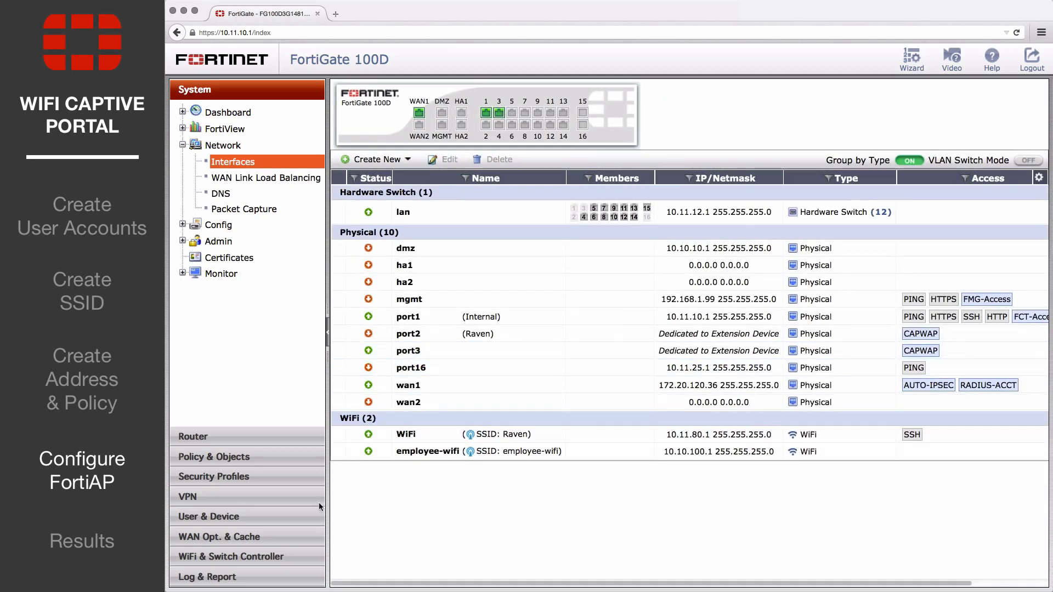
- Authorize the FortiAP connected via 169.254.1.2 in the list of managed FortiAPs
left_click(278, 556)
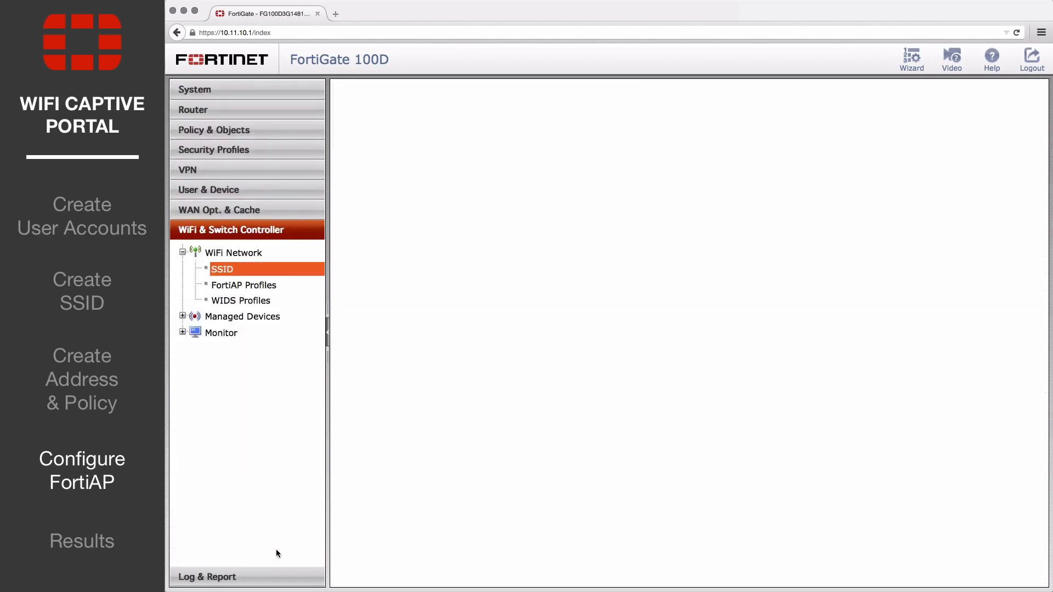
left_click(259, 317)
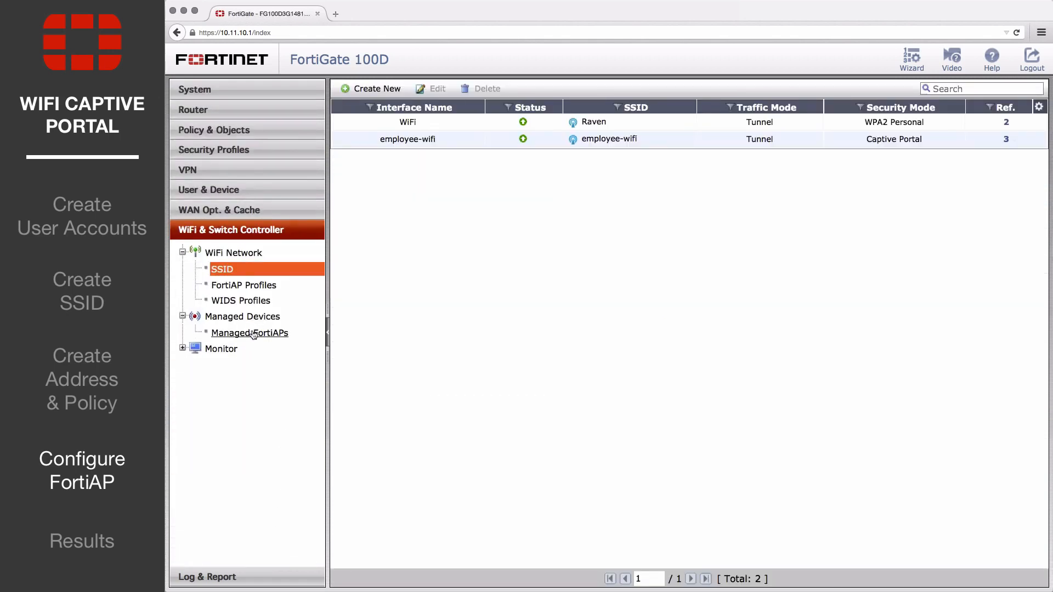
left_click(252, 334)
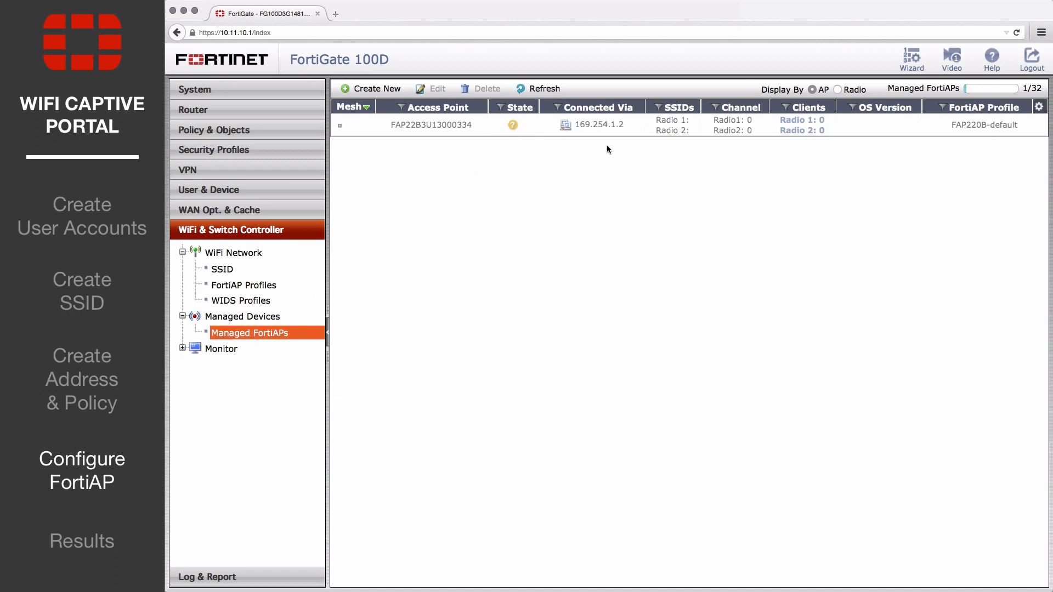
left_click(532, 126)
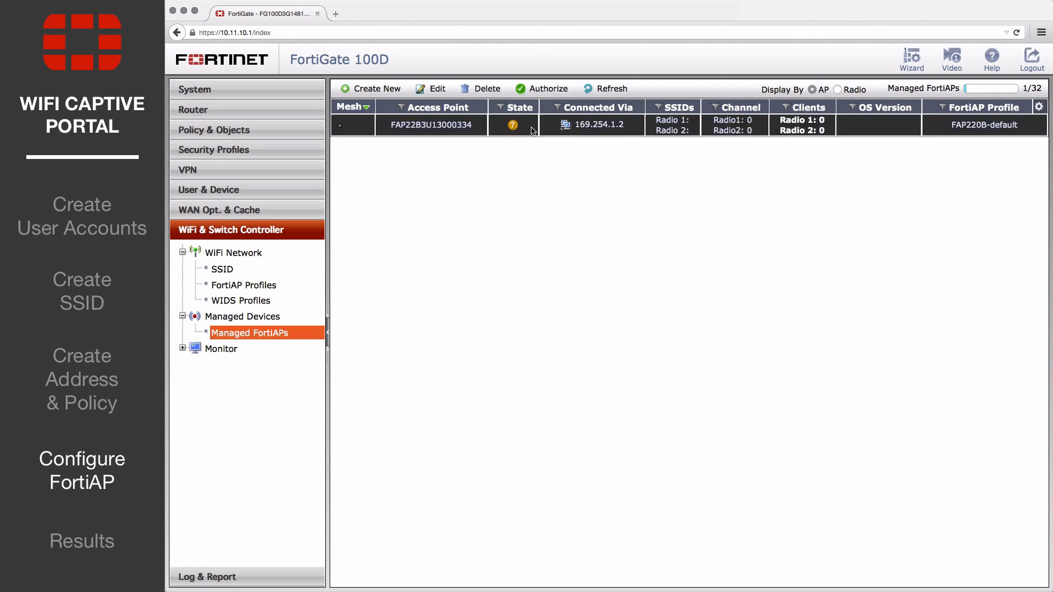
left_click(550, 90)
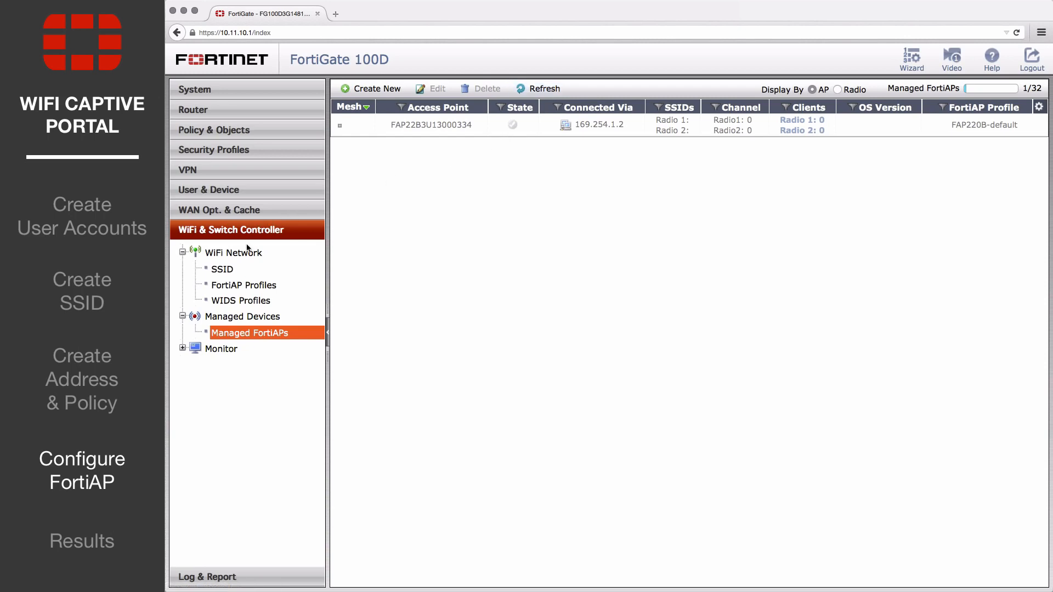
- Edit the FAP220B-default FortiAP profile and assign the employee-wifi SSID to Radio 1
left_click(246, 286)
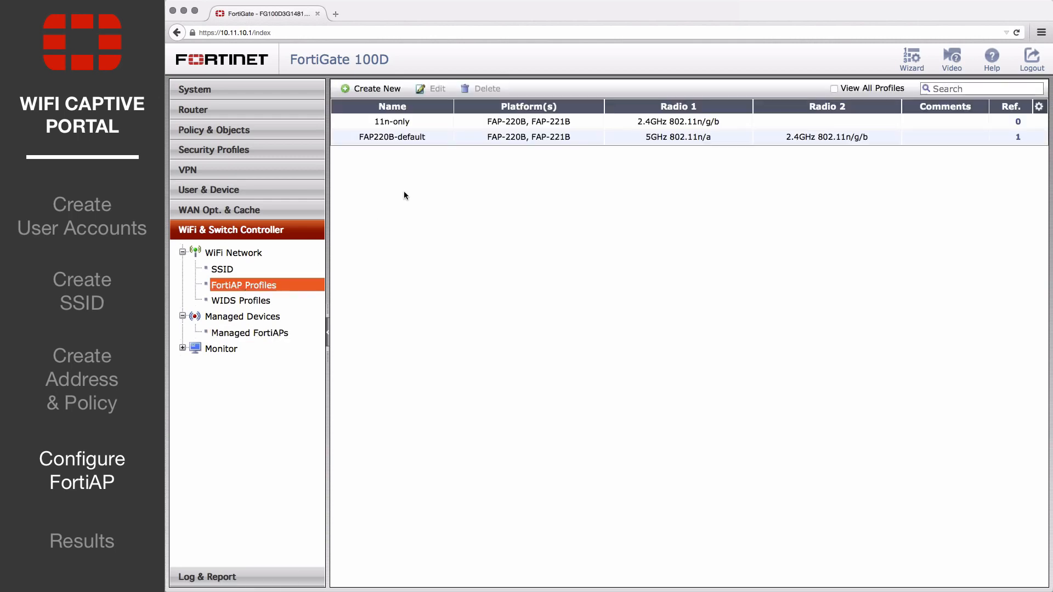
left_click(447, 136)
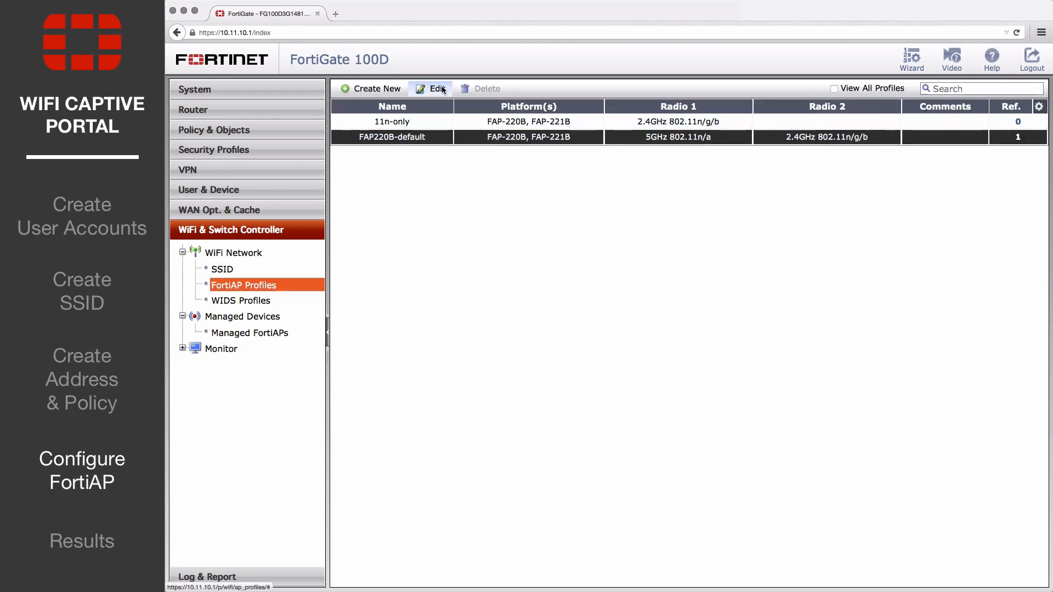
left_click(437, 89)
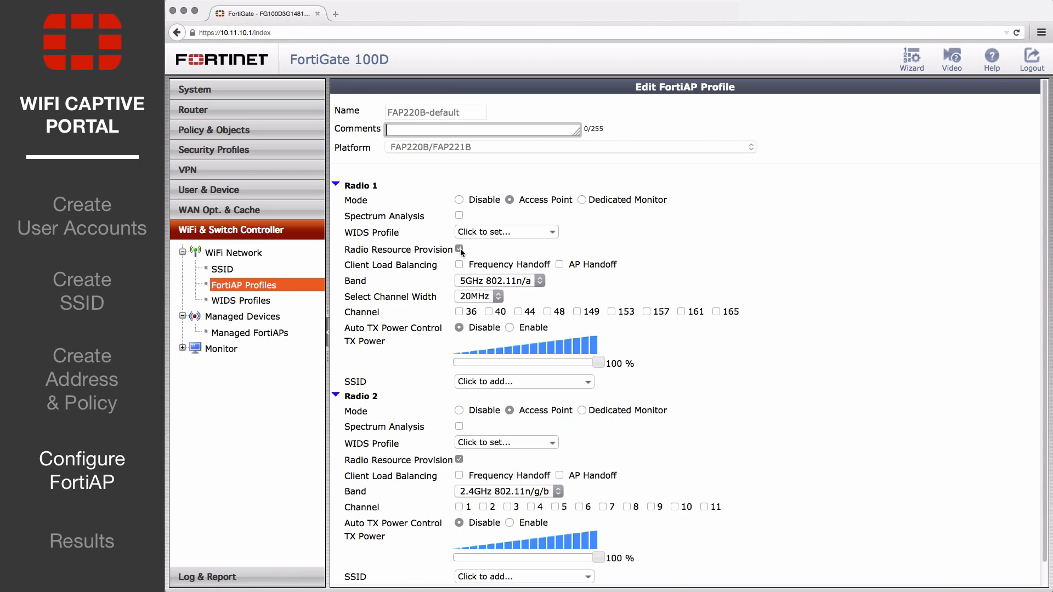
left_click(459, 459)
left_click(580, 381)
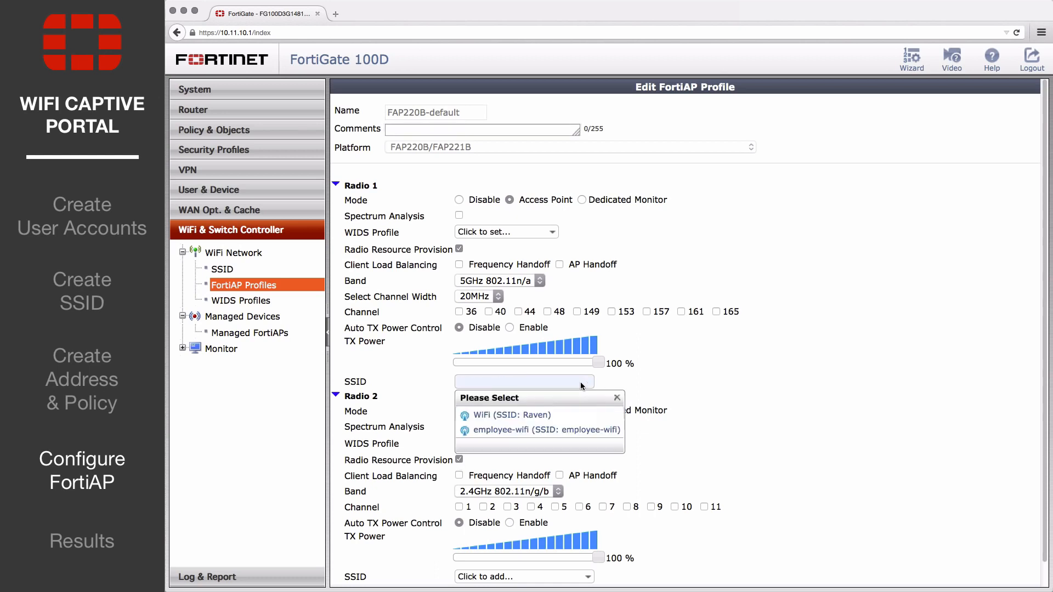
left_click(565, 433)
- Assign the employee-wifi SSID to Radio 2 of the FortiAP profile and save the profile
left_click(568, 557)
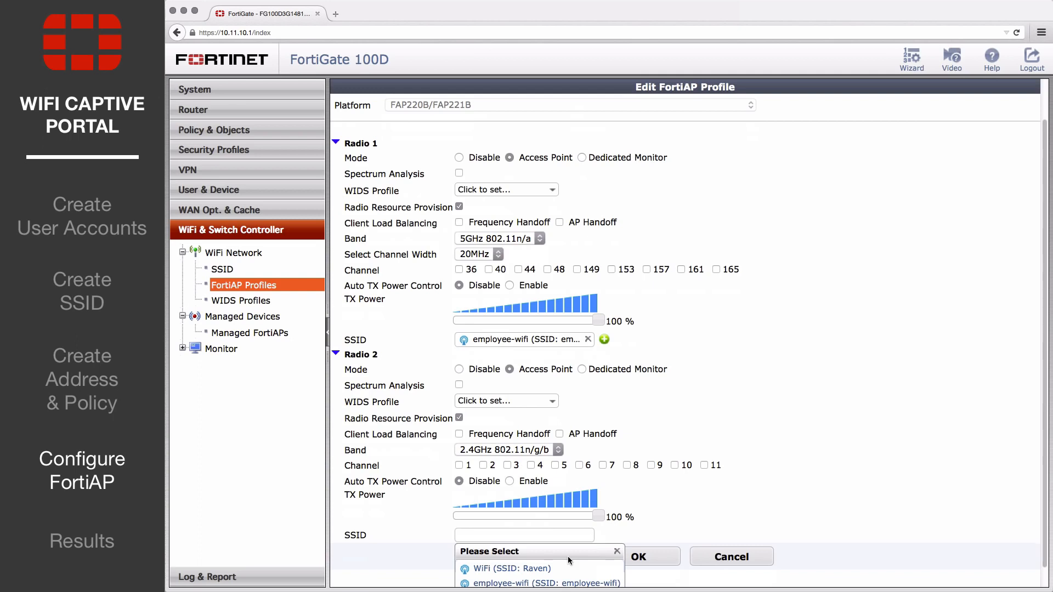
left_click(567, 568)
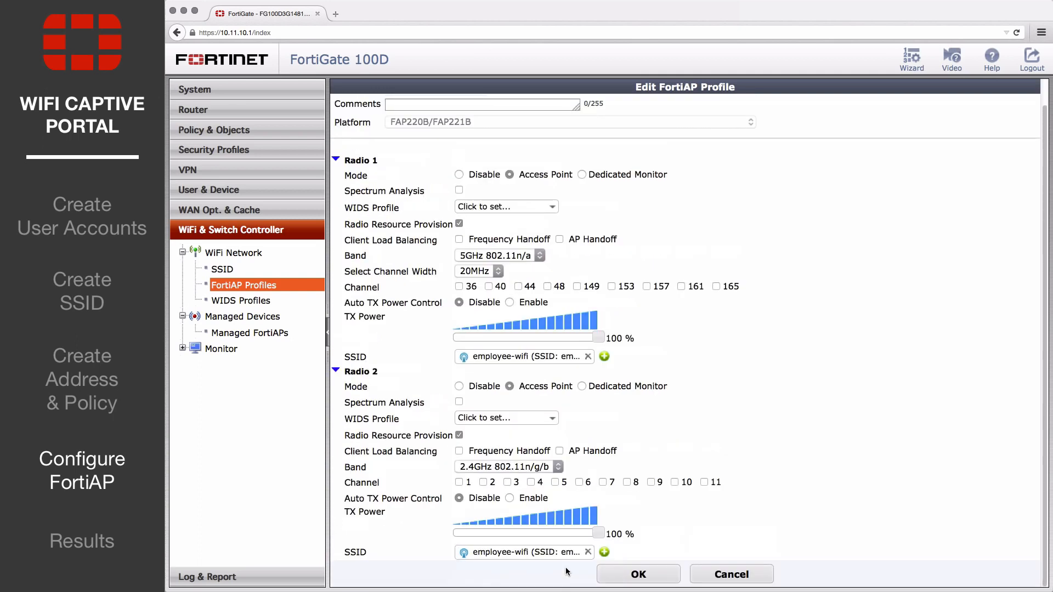
left_click(639, 574)
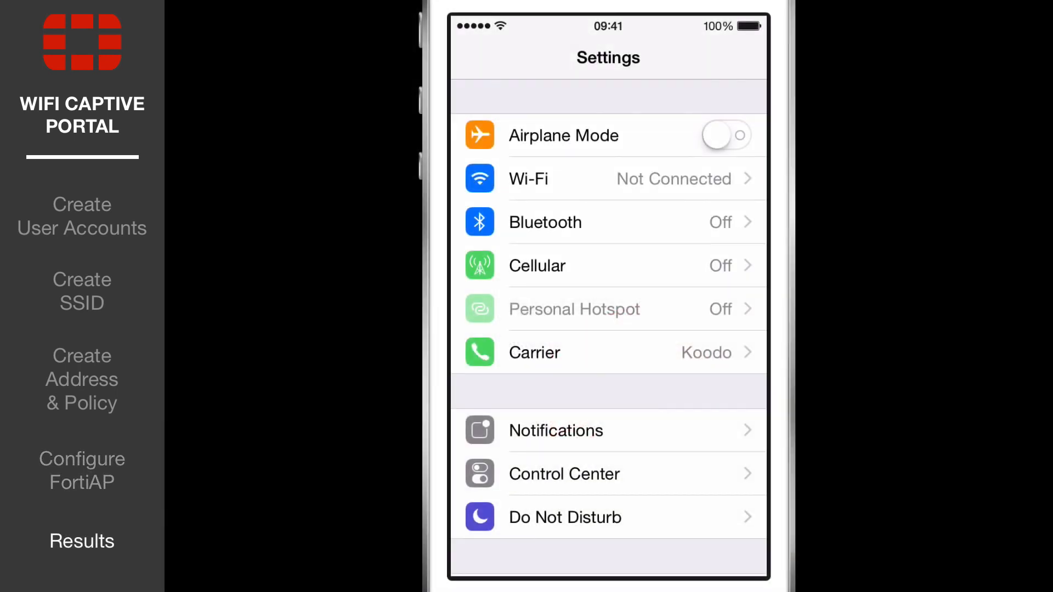
- In the iPhone's Settings, join the employee-wifi network and log in to the captive portal with the employee's username and account password
left_click(608, 179)
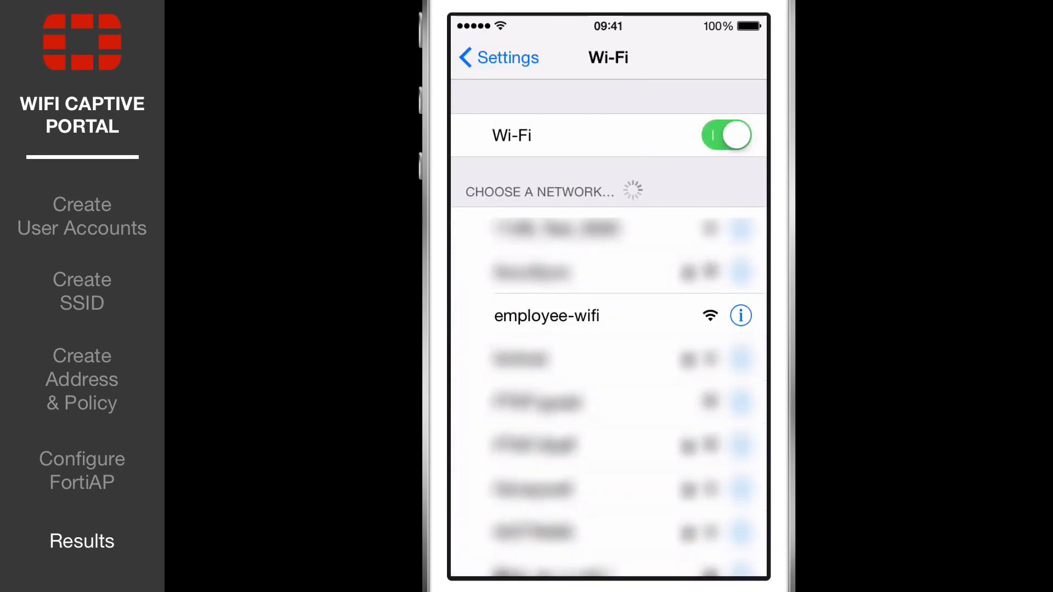
left_click(547, 316)
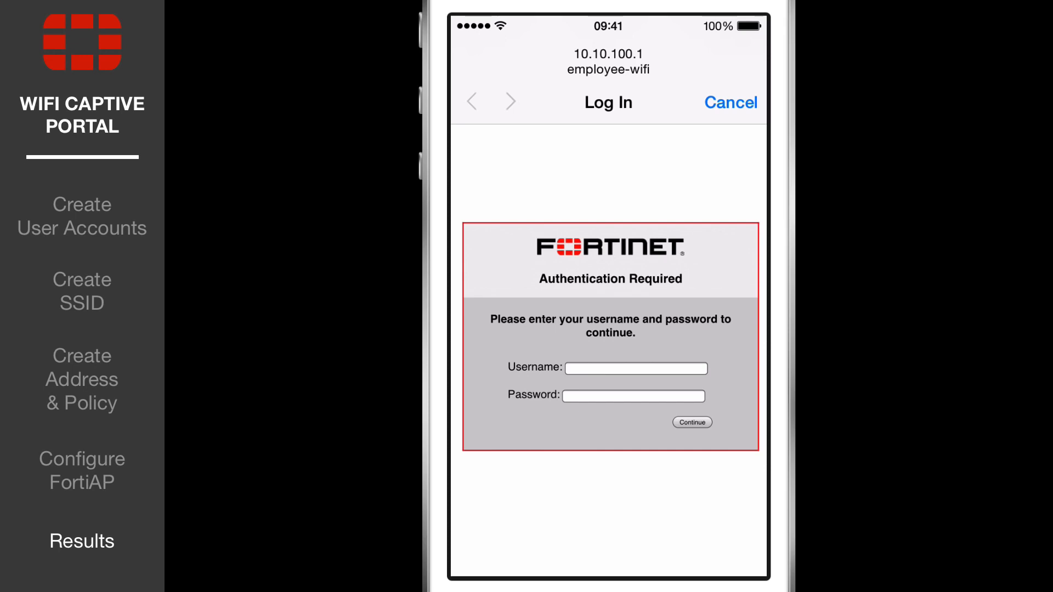
left_click(636, 368)
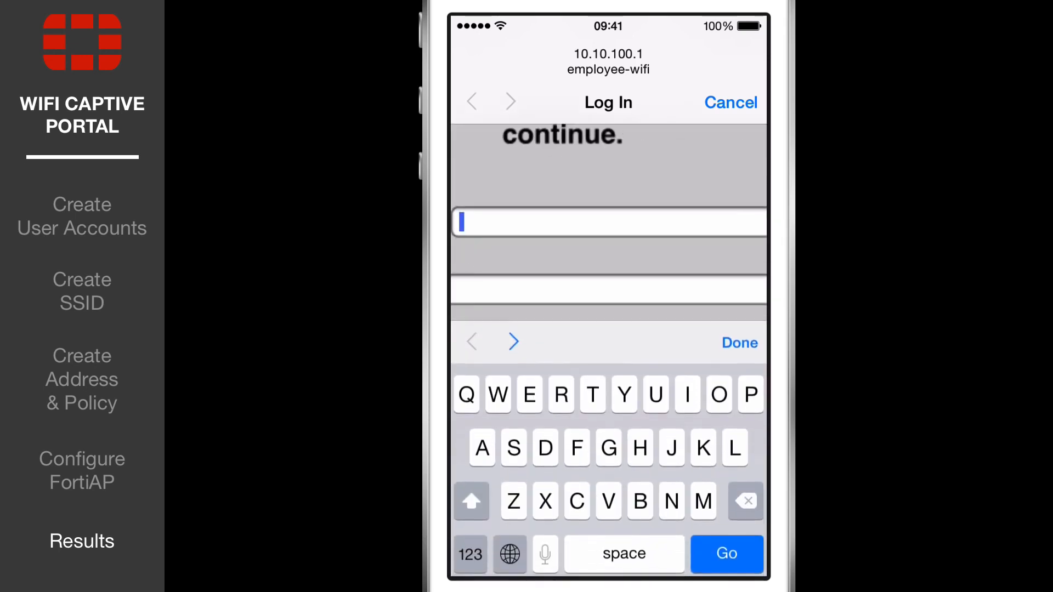
type("ckent")
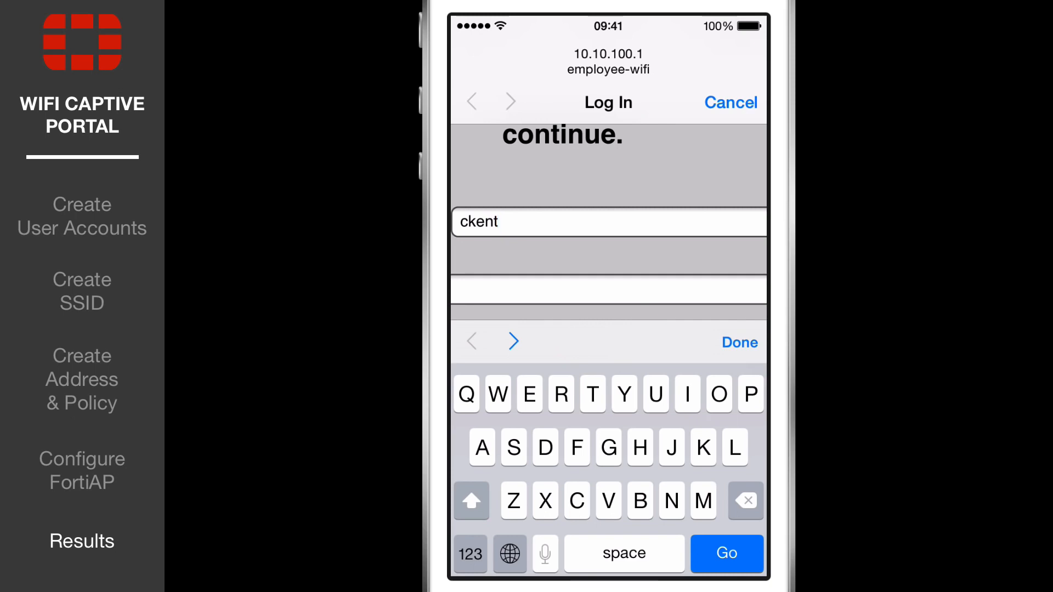
left_click(513, 341)
left_click(480, 554)
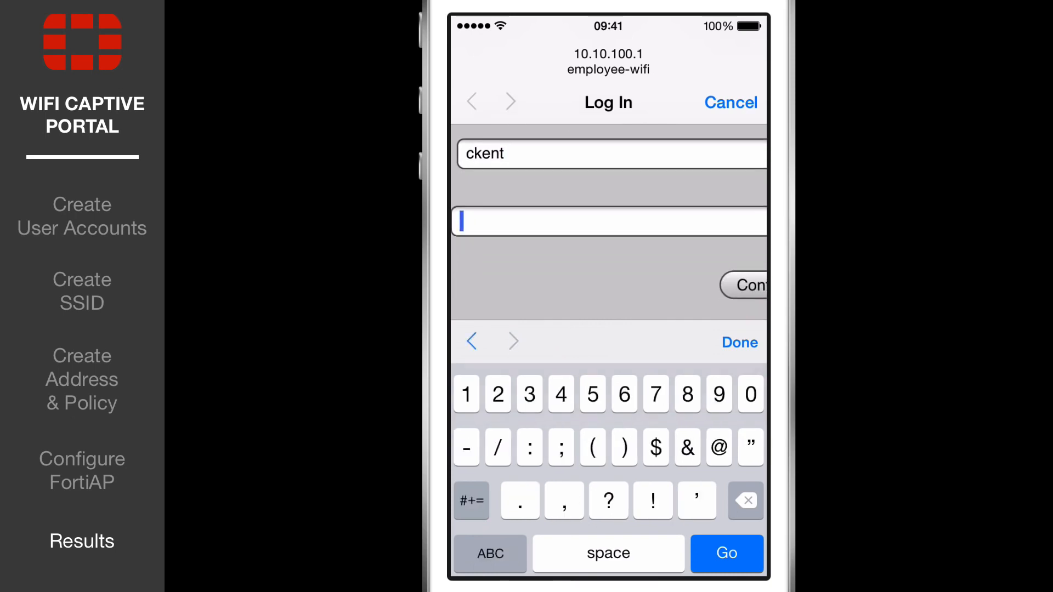
type("12345678")
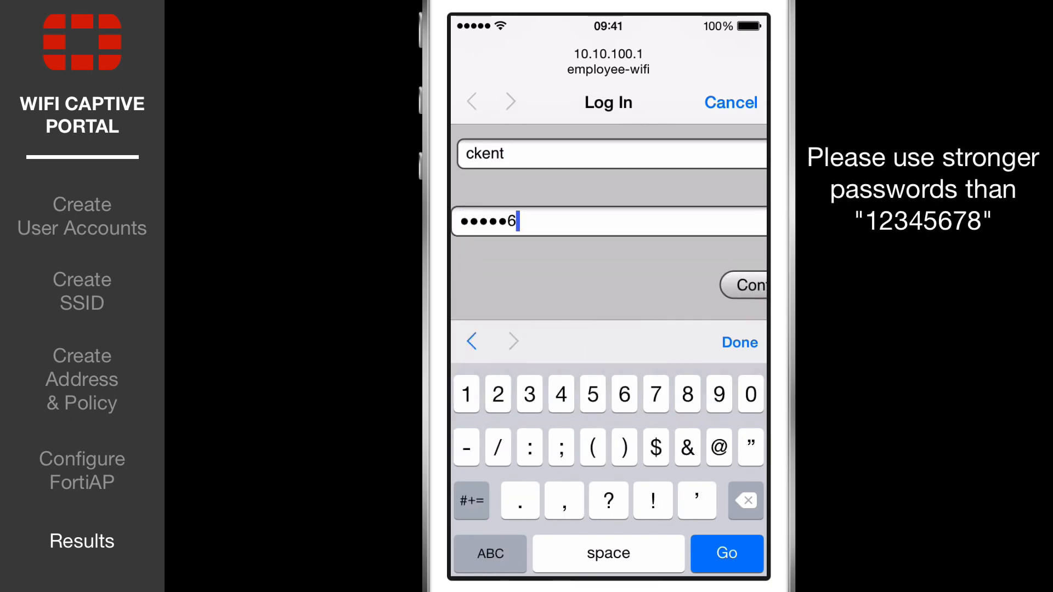
left_click(744, 285)
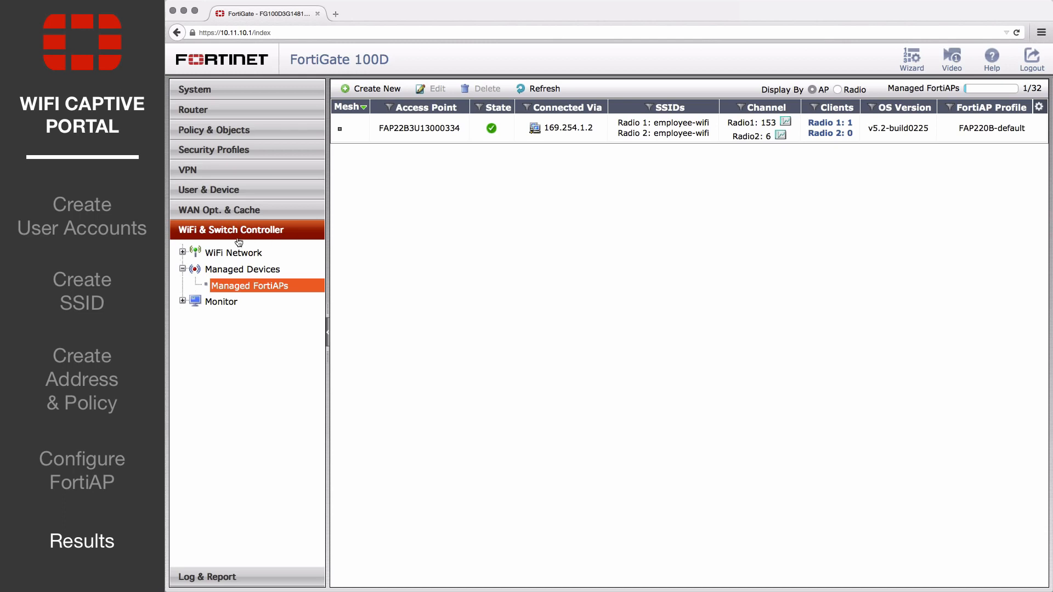
- In the FortiGate web interface, view the wireless client monitor to check the device connected to employee-wifi
left_click(182, 301)
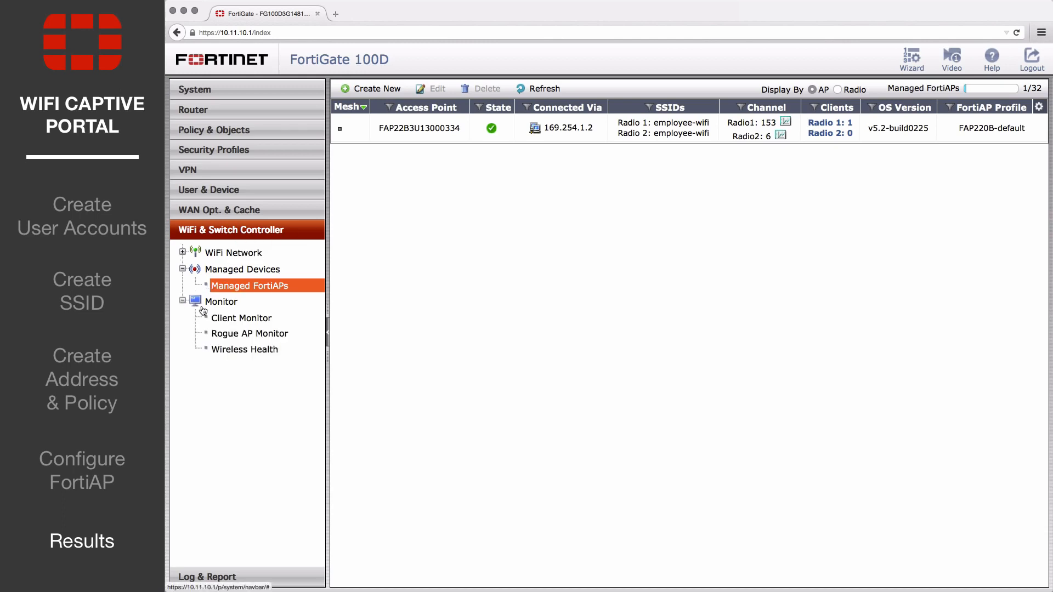
left_click(245, 319)
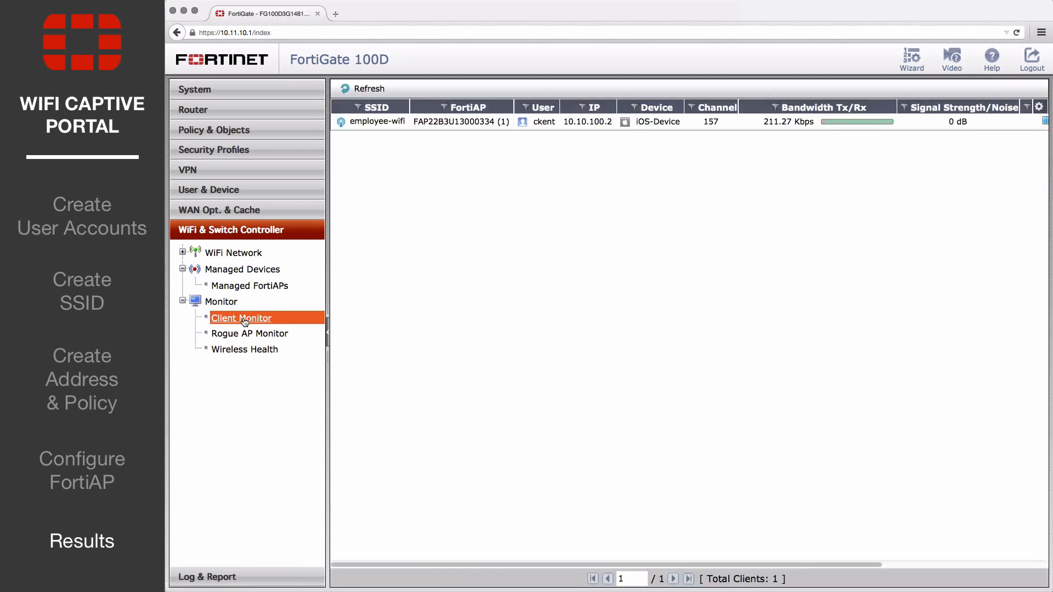